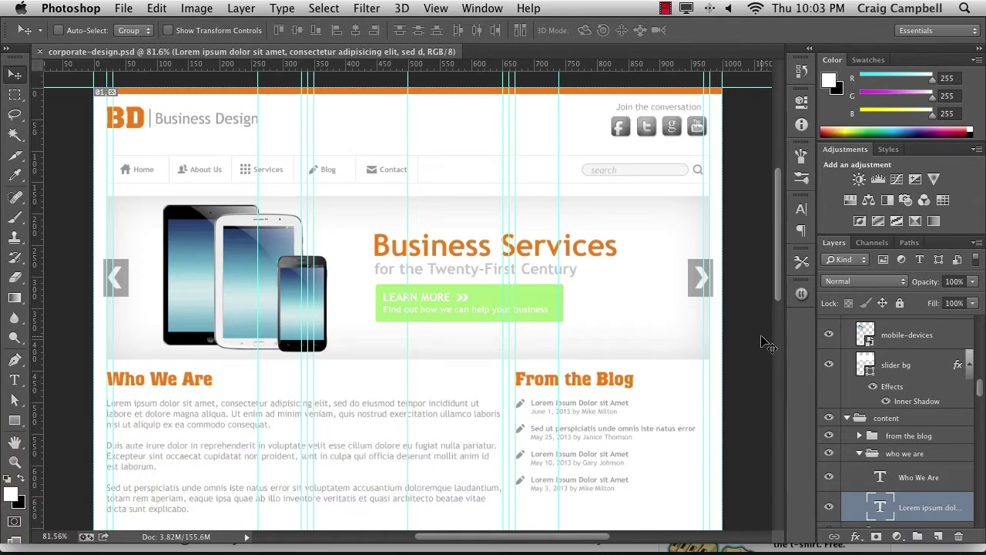
Step: Hide the guides and look over the page design from the header to the footer
key("super+h")
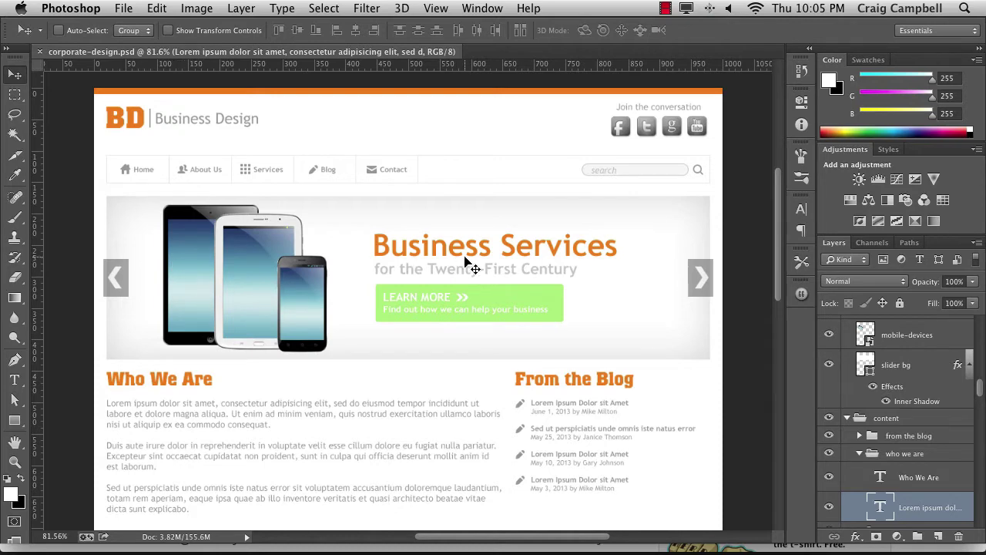
scroll(467, 262, "down", 4)
scroll(467, 262, "down", 8)
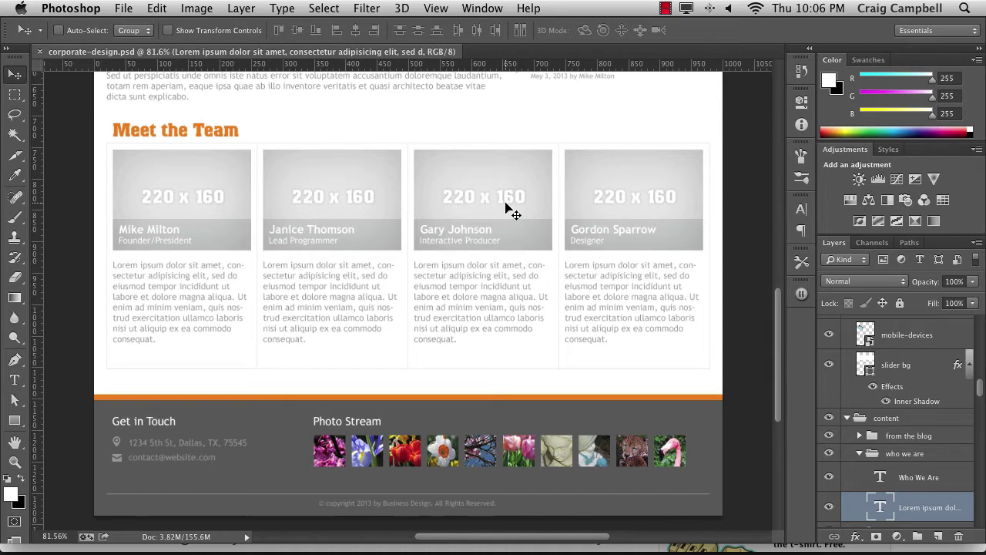
scroll(506, 206, "up", 5)
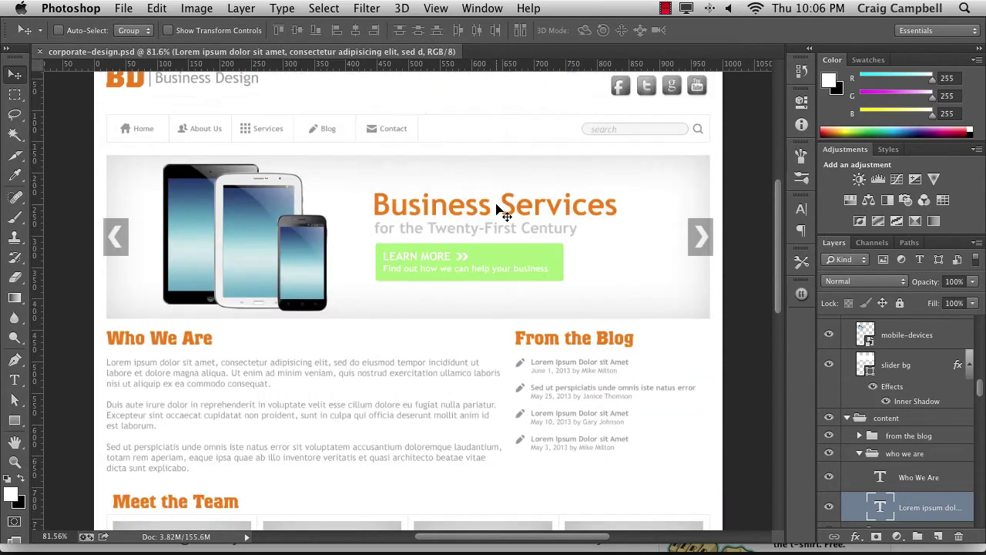
scroll(502, 212, "up", 1)
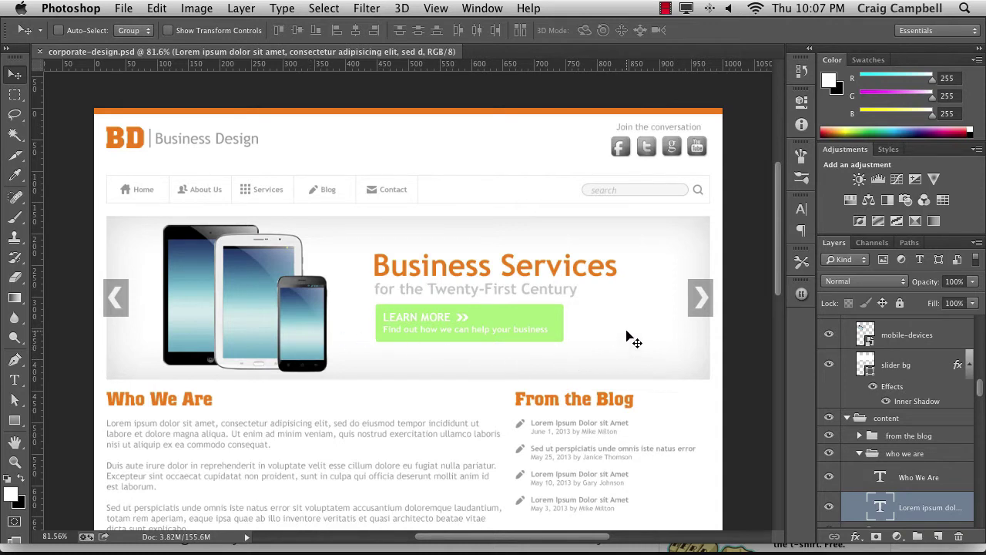
Step: Select the slider bg layer behind the banner and load its outline as a selection
right_click(385, 373)
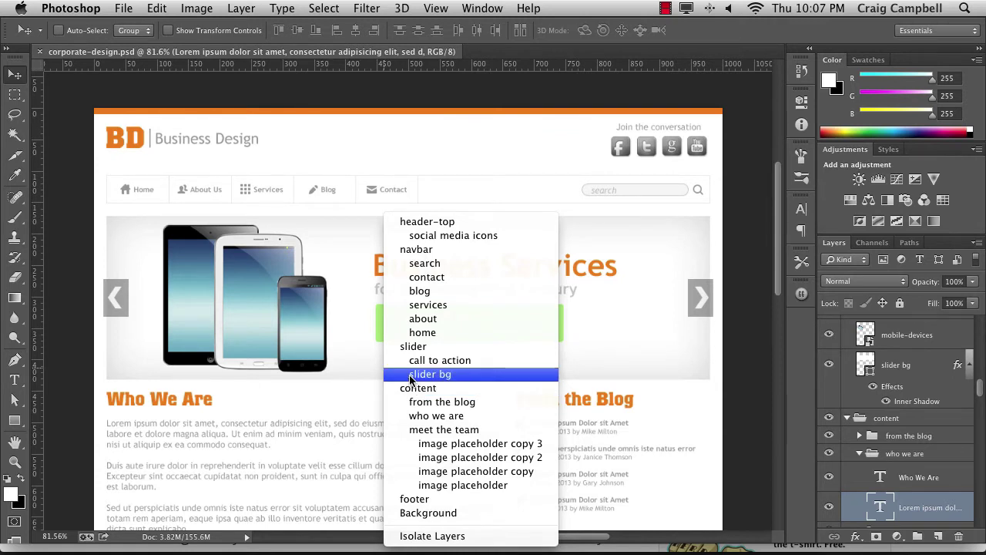
left_click(410, 376)
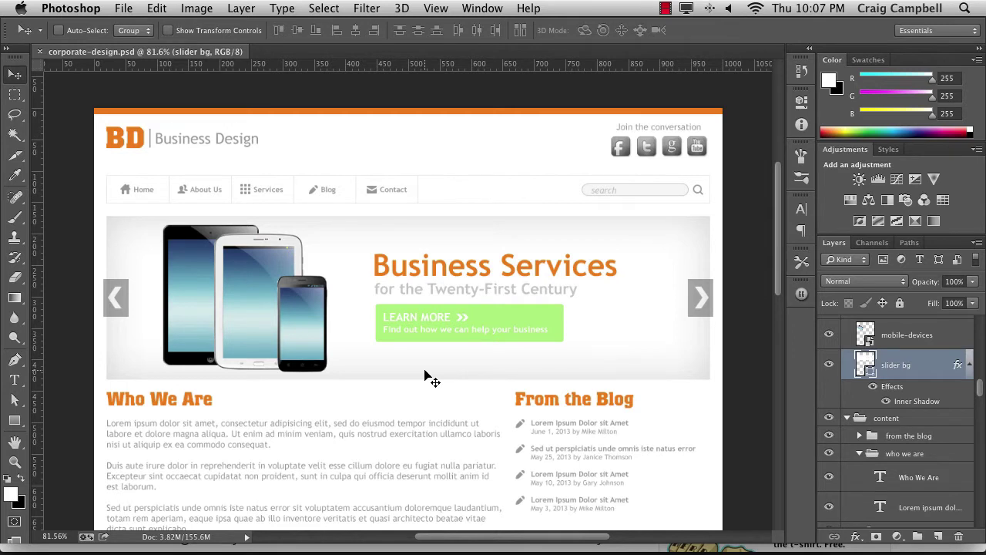
left_click_drag(429, 379, 404, 371)
key("super+z")
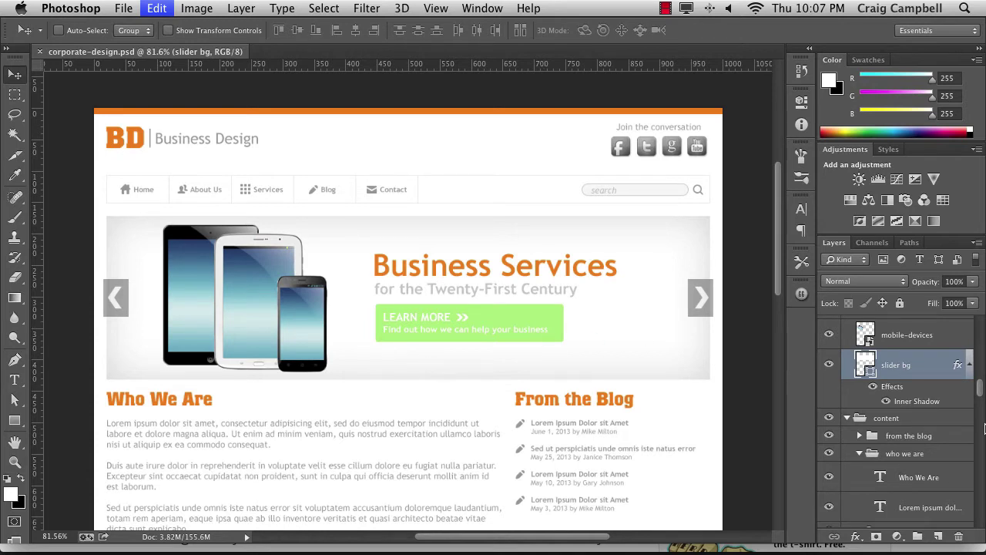
left_click(866, 360, "super")
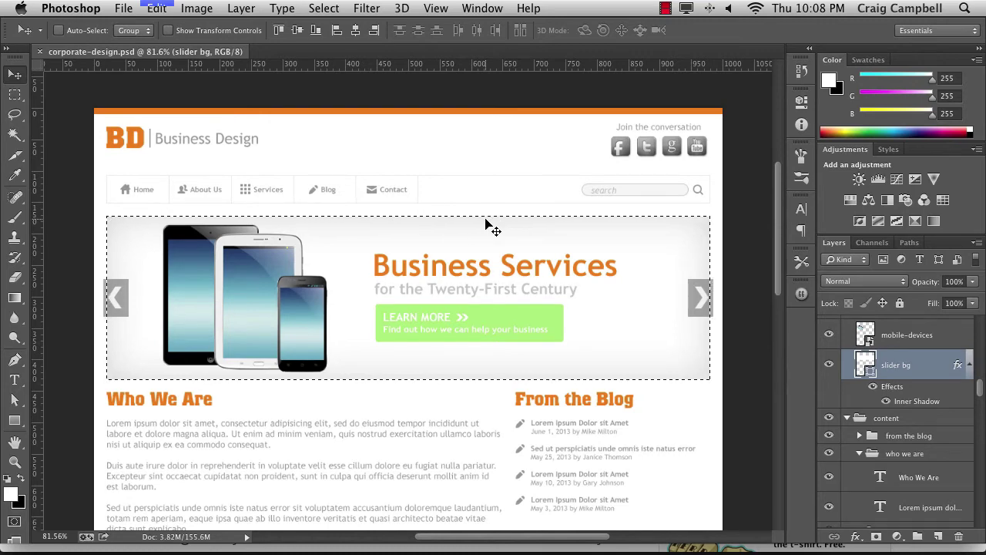
Step: Check the width and height of the selected slider background in the Info read-out
left_click(802, 126)
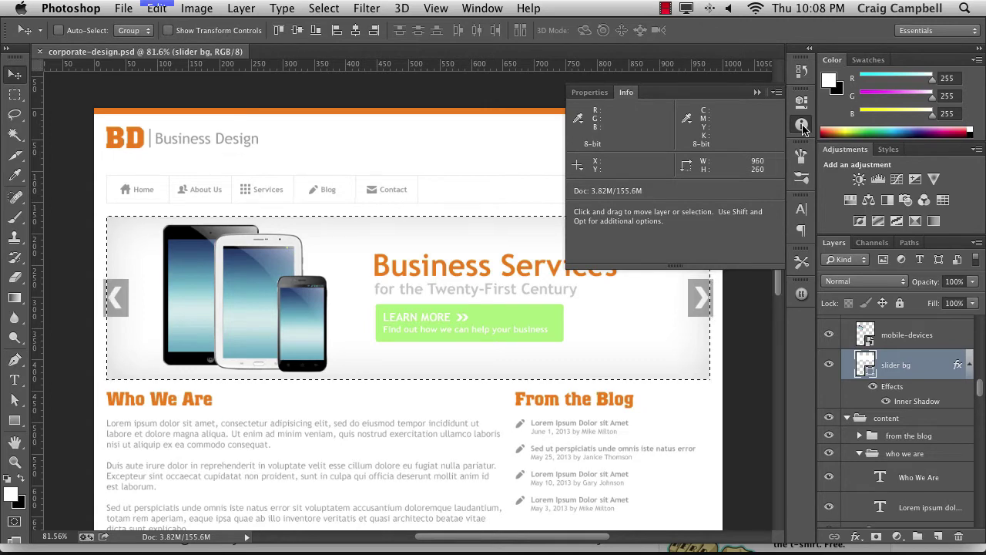
left_click(802, 126)
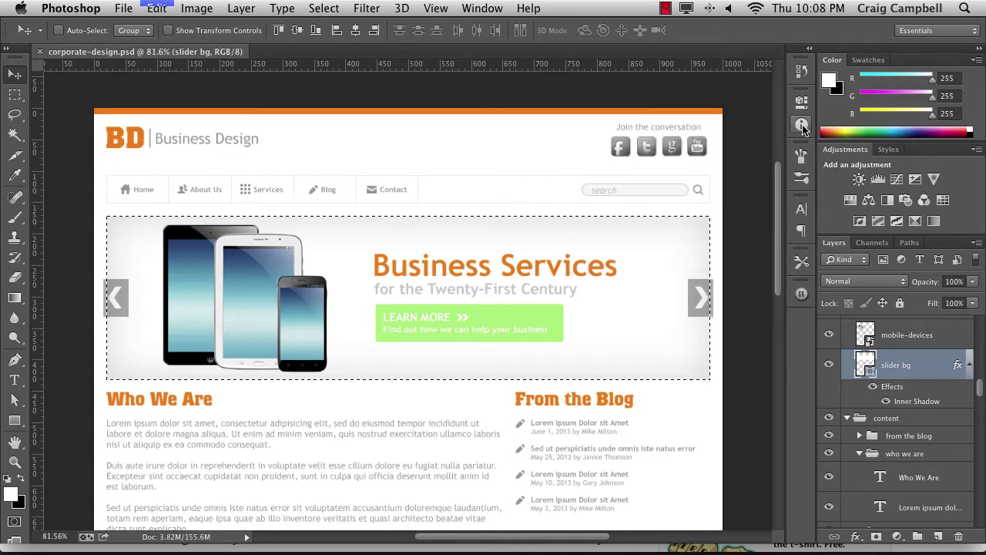
left_click(482, 9)
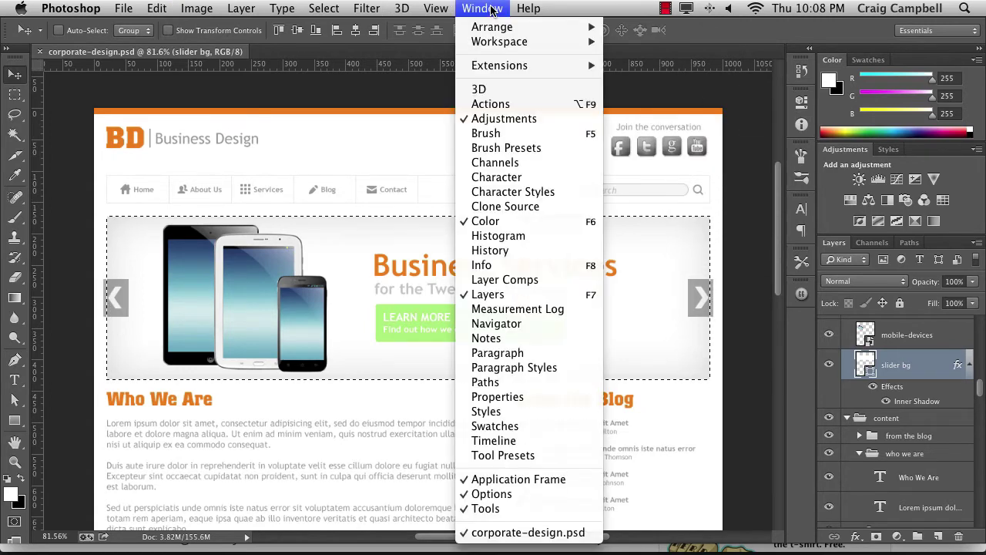
left_click(491, 9)
left_click(805, 125)
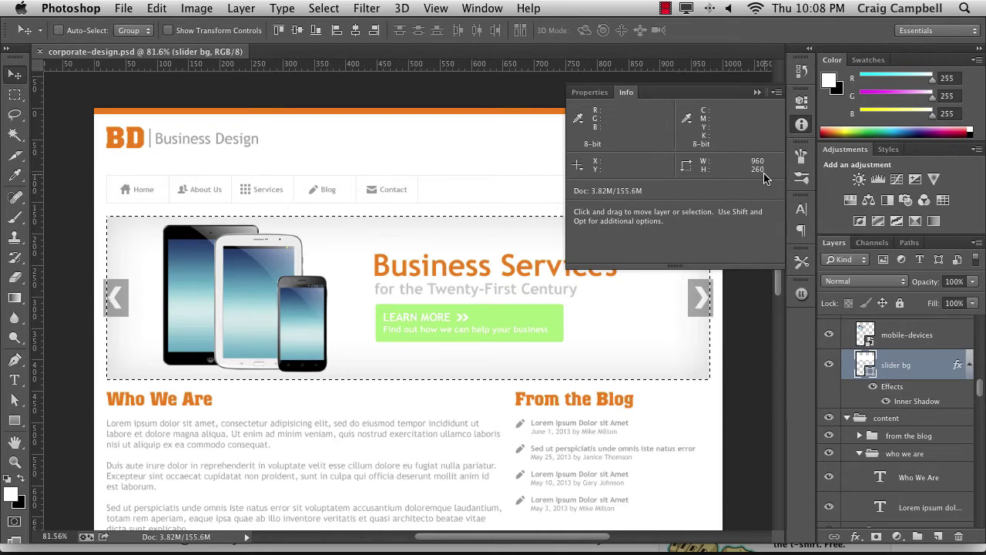
left_click(378, 149)
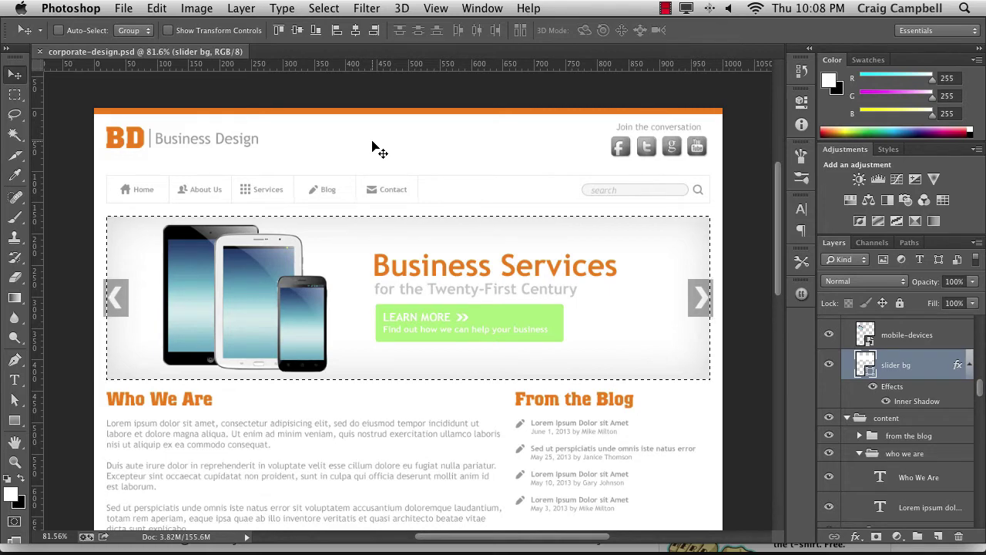
Step: Create a new 960 x 260 pixel document at 72 pixels/inch, RGB Color, with a white background
key("super+n")
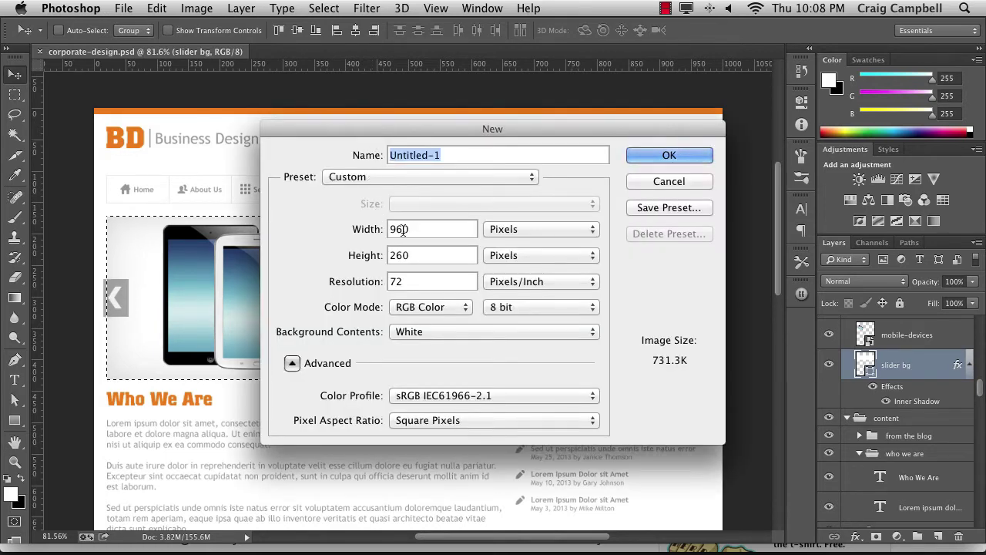
left_click(366, 231)
left_click(376, 258)
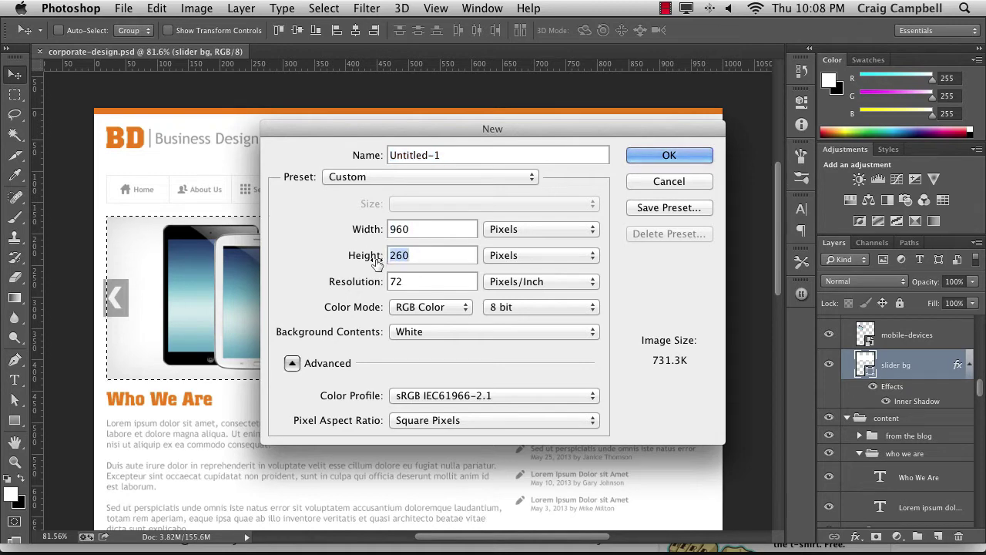
left_click(678, 155)
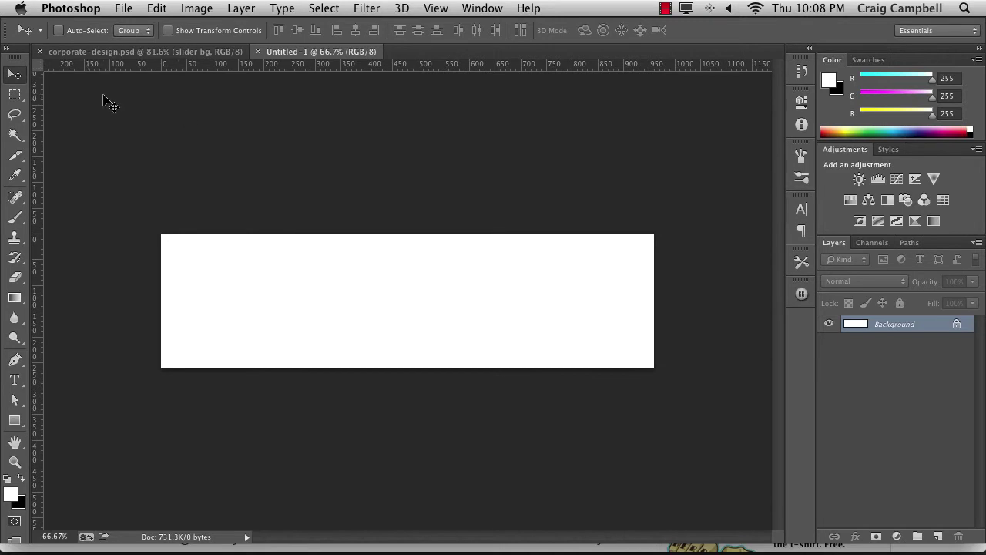
Step: Deselect in corporate-design.psd and copy the slider bg layer into the new document so that it covers the canvas
left_click(88, 51)
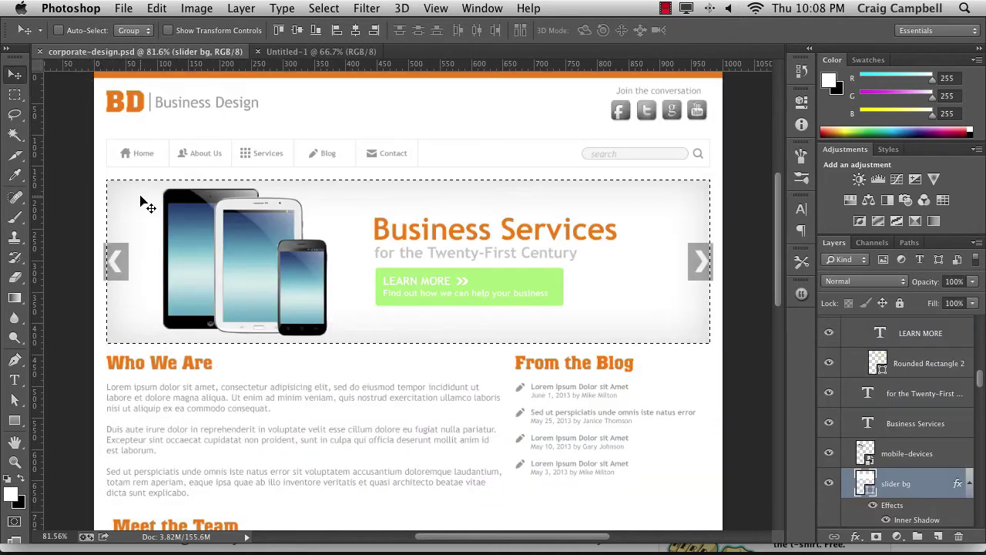
key("super+d")
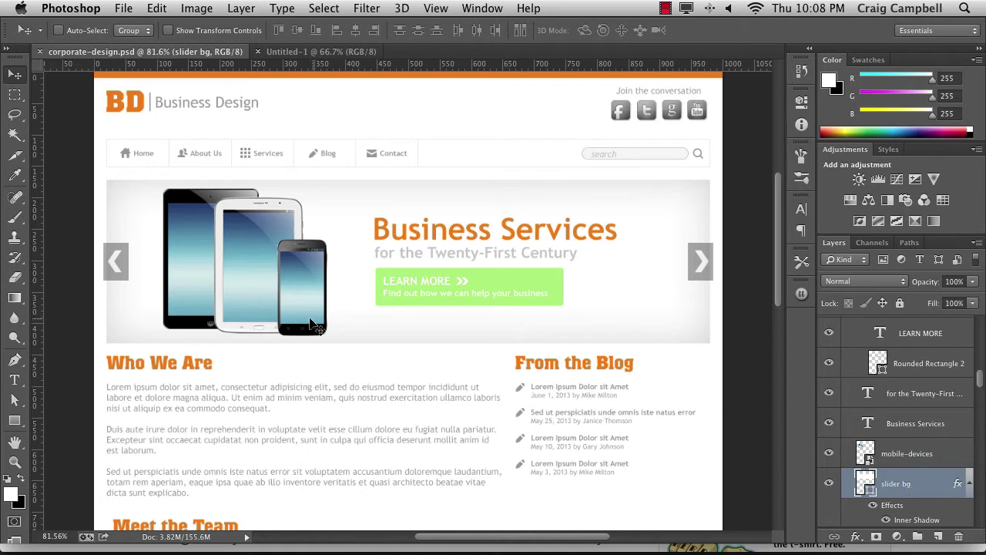
left_click_drag(383, 333, 309, 59)
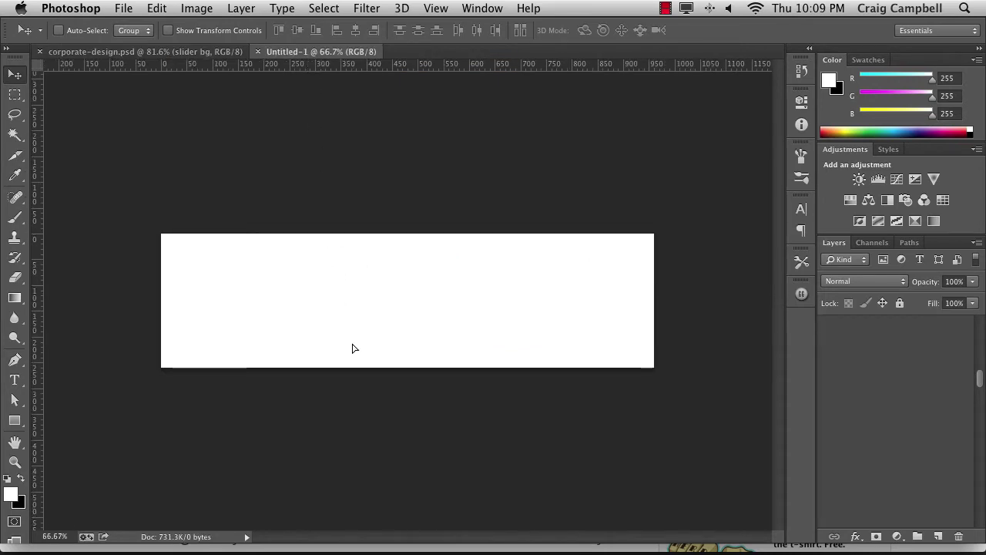
left_click_drag(352, 348, 353, 348)
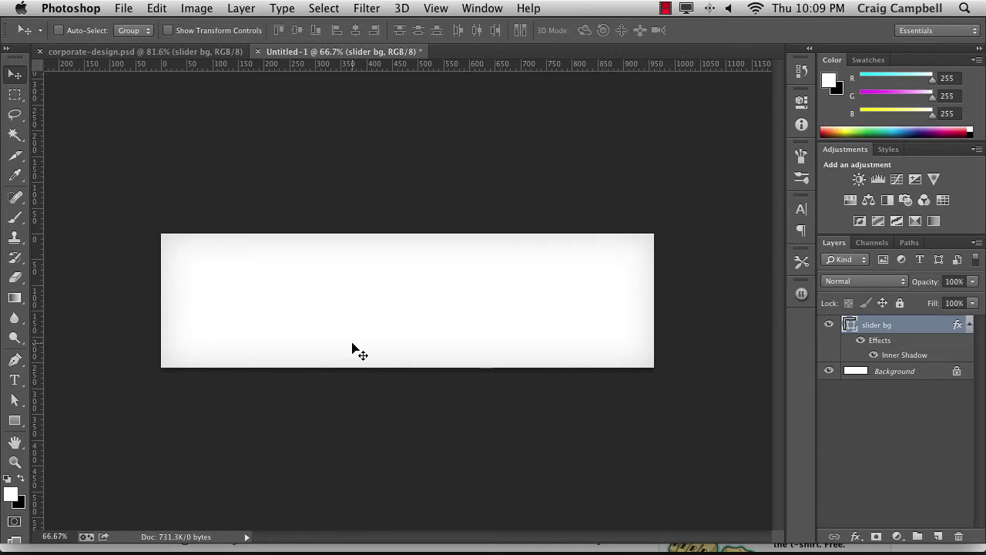
Step: Start a Save for Web export of the slider background as JPEG High and choose the resources folder inside project-files
left_click(125, 8)
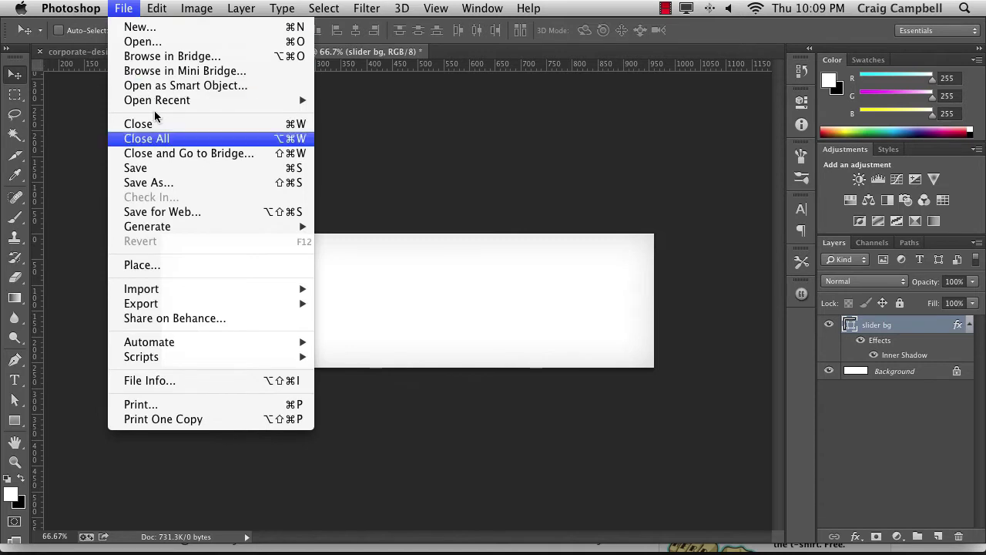
left_click(158, 212)
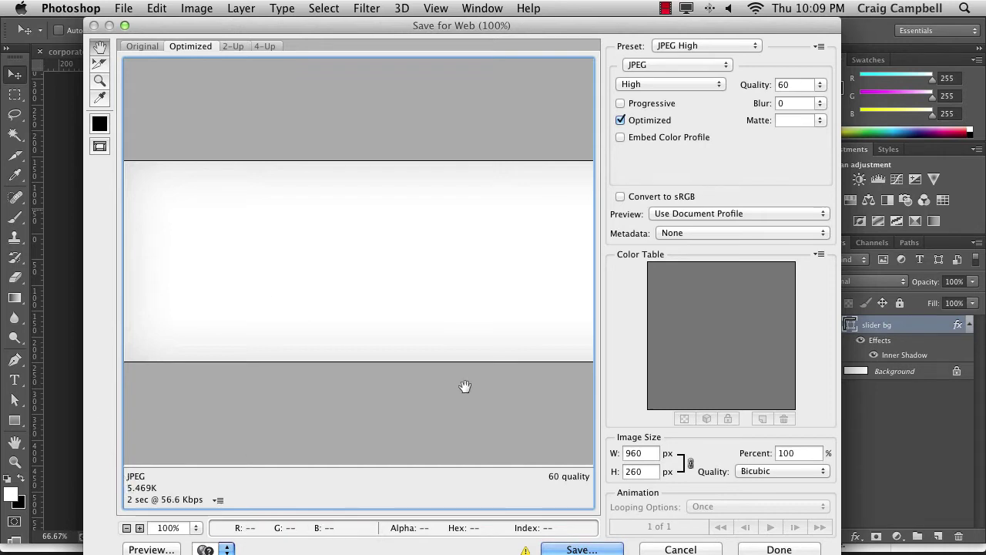
left_click(582, 549)
scroll(370, 226, "left", 5)
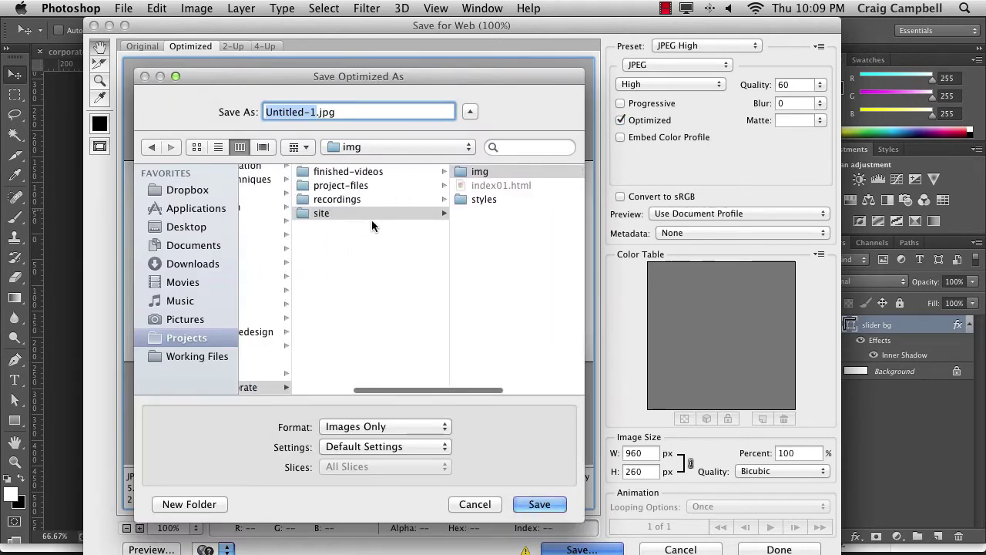
left_click(354, 184)
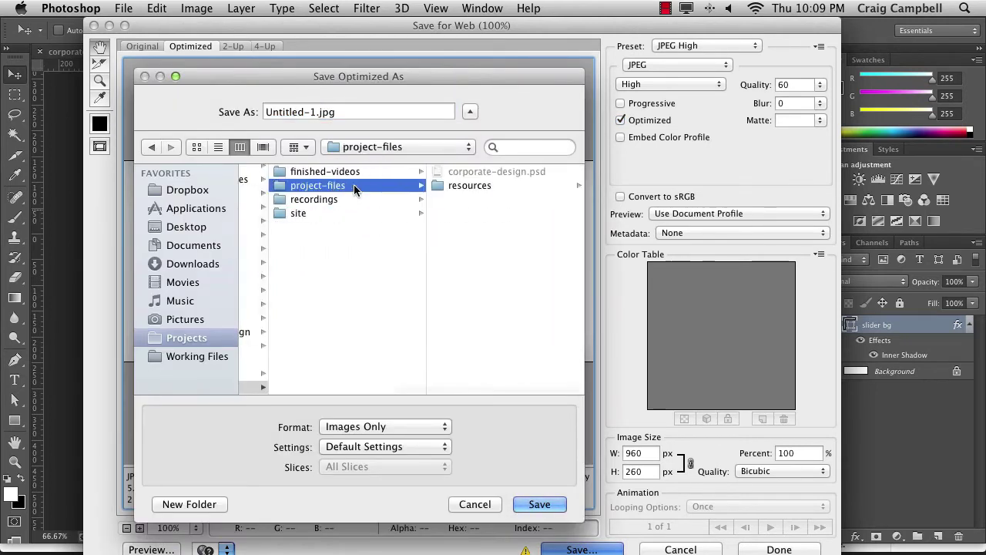
left_click(436, 187)
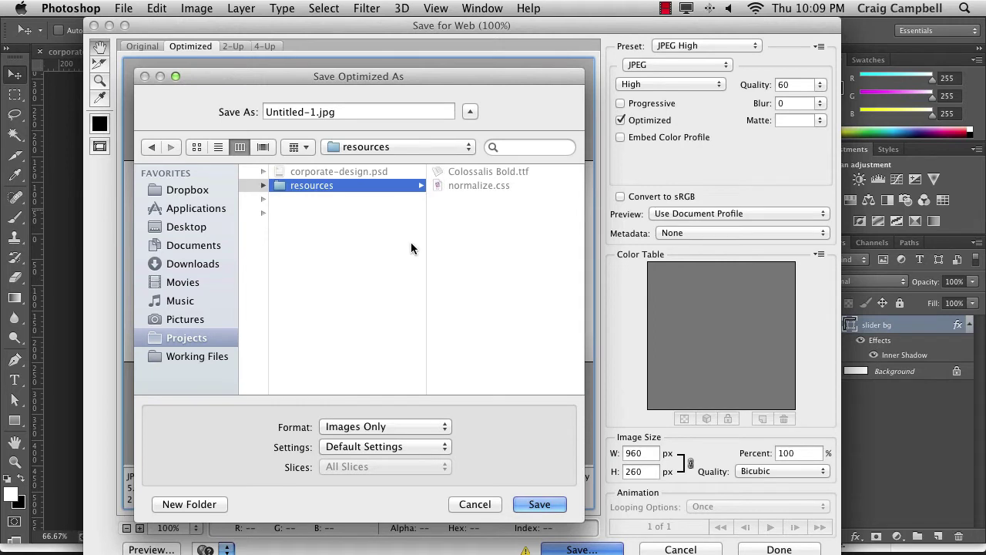
Step: Create an img folder inside resources and save the exported image in it as slider-bg.jpg
key("super+shift+n")
type("img")
key("Return")
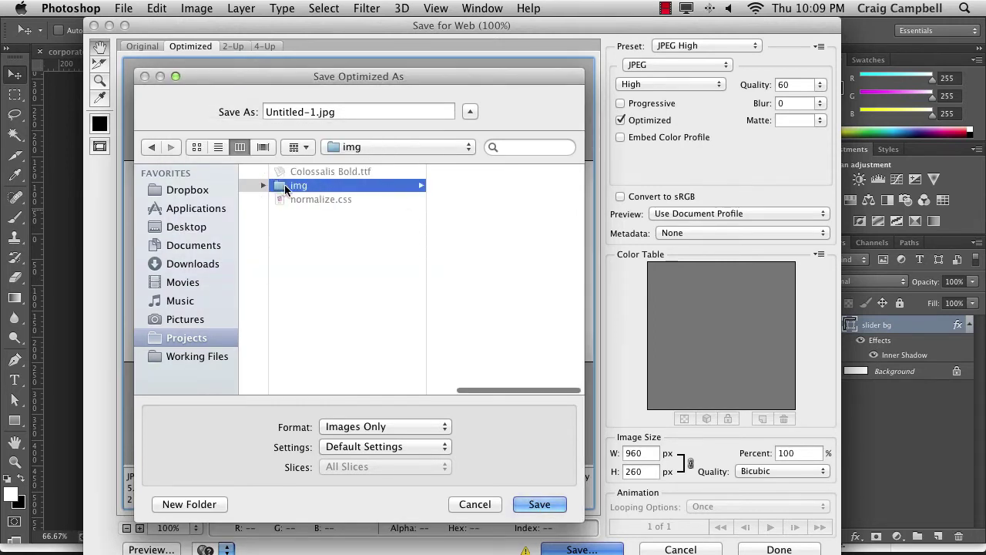
double_click(277, 112)
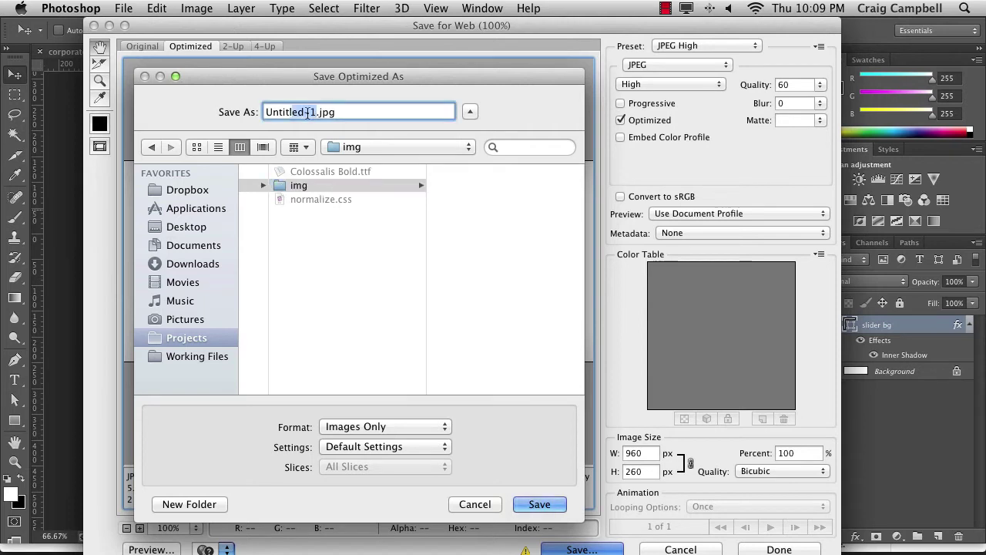
type("slider-bg")
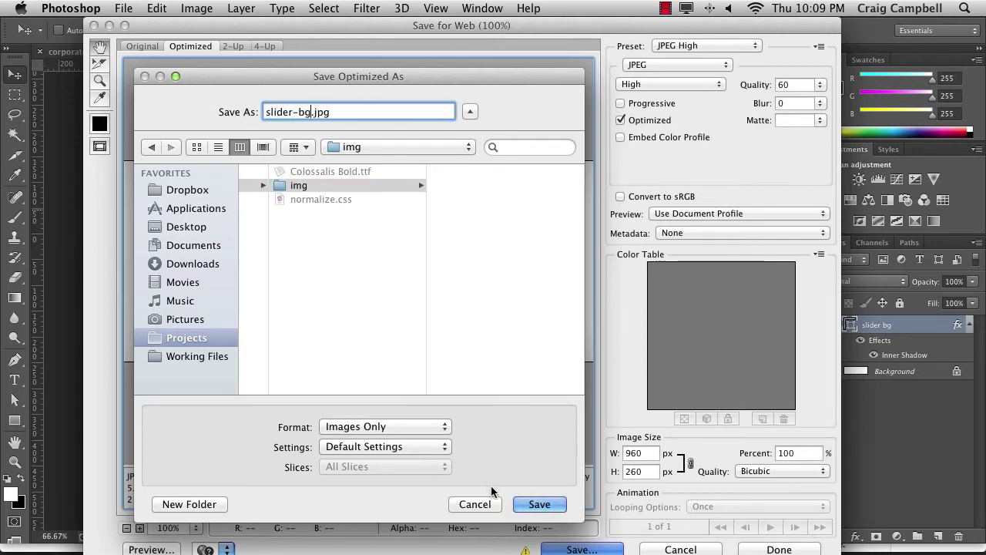
left_click(539, 505)
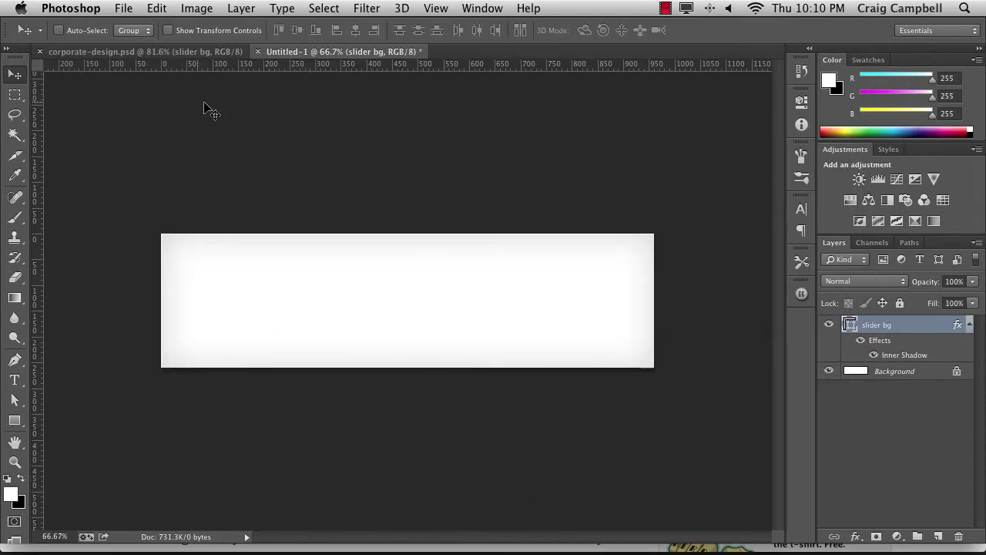
Step: Copy the mobile-devices layer from corporate-design.psd into the new document, placing it left of centre over the slider background
left_click(87, 52)
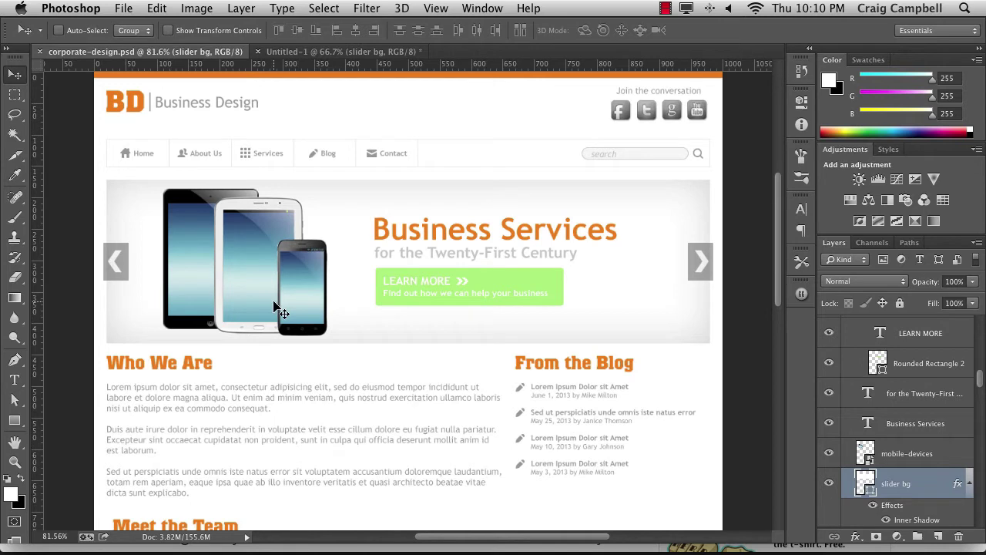
right_click(232, 245)
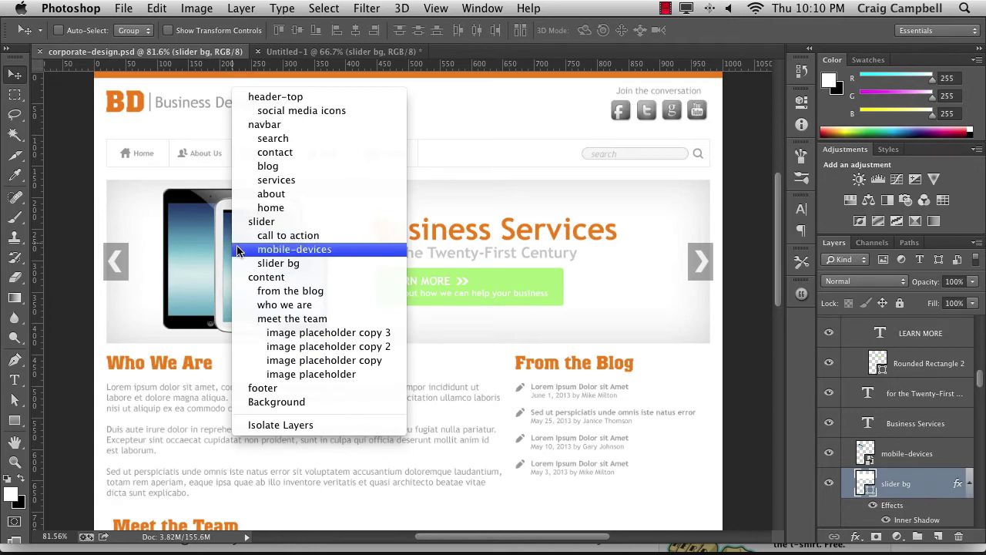
left_click(266, 251)
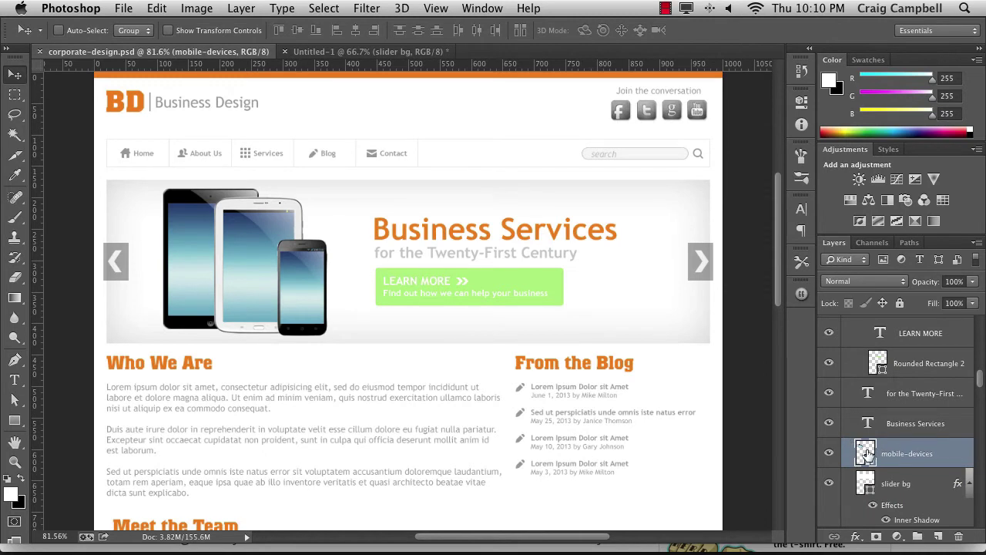
left_click_drag(239, 273, 295, 191)
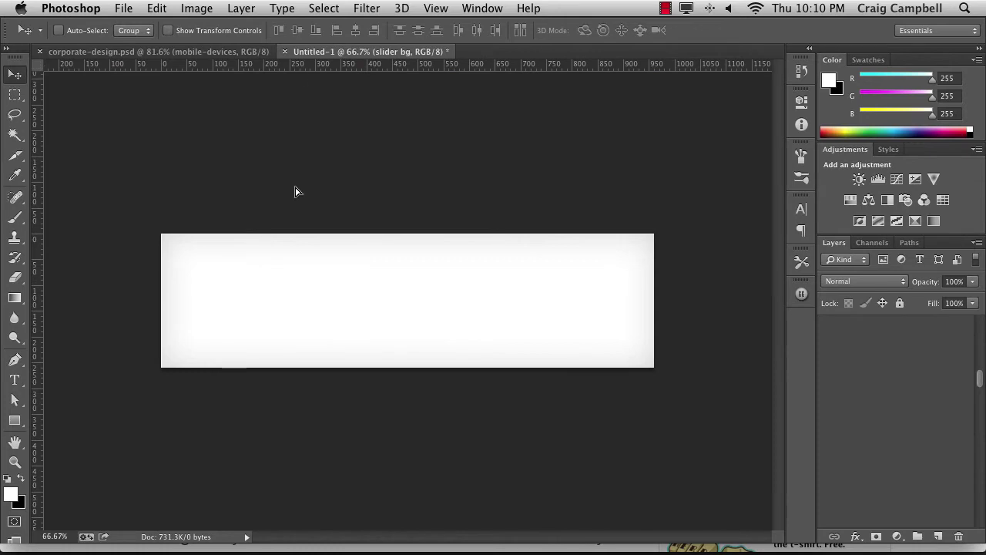
left_click_drag(290, 319, 318, 326)
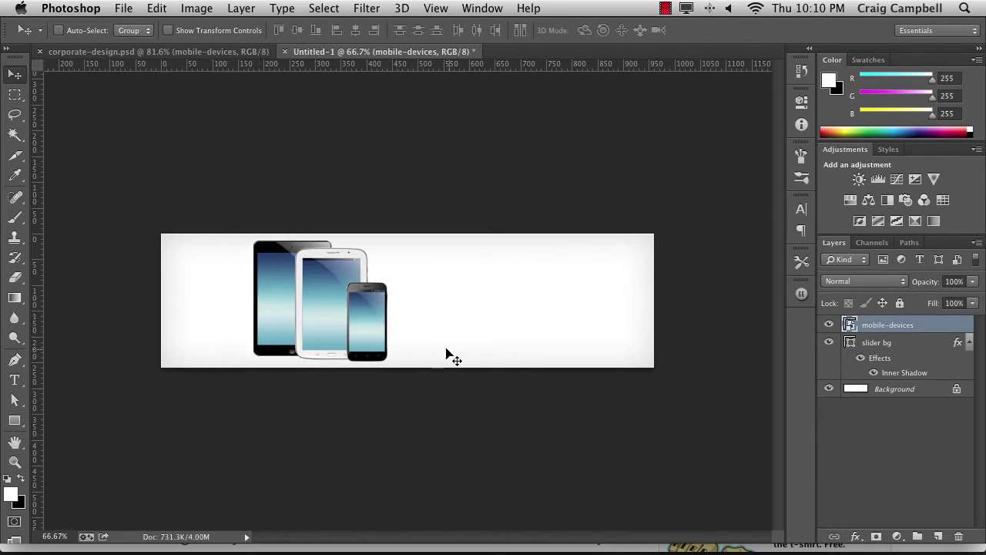
Step: Delete the slider bg and Background layers, keeping only the mobile-devices layer
left_click(894, 347)
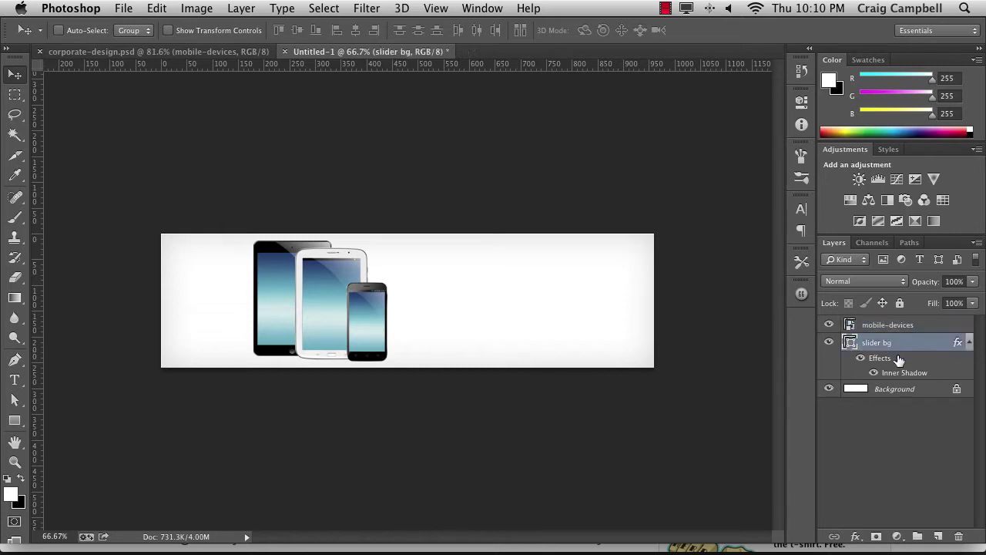
left_click(894, 392, "shift")
key("Delete")
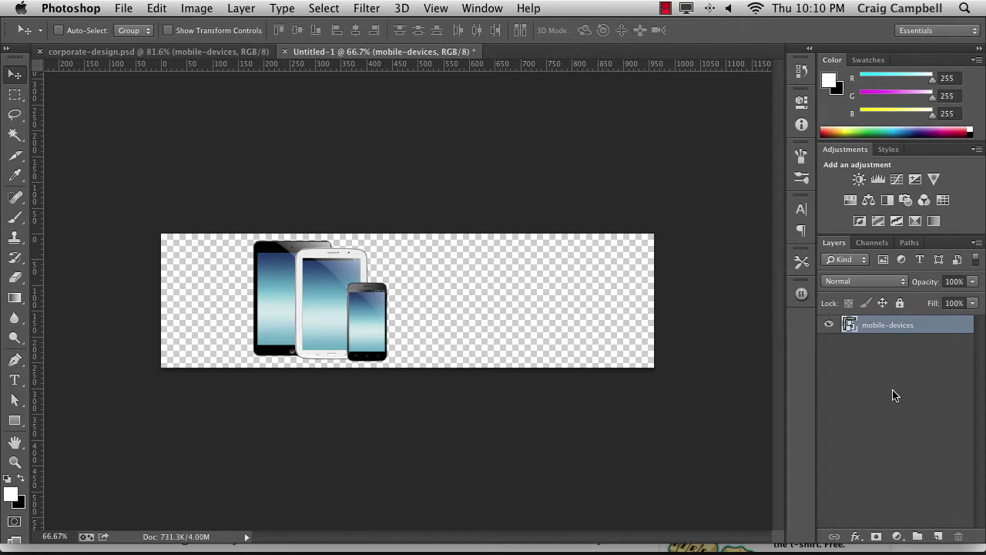
Step: Trim the canvas to the devices image, removing transparent pixels on all four sides
left_click(189, 9)
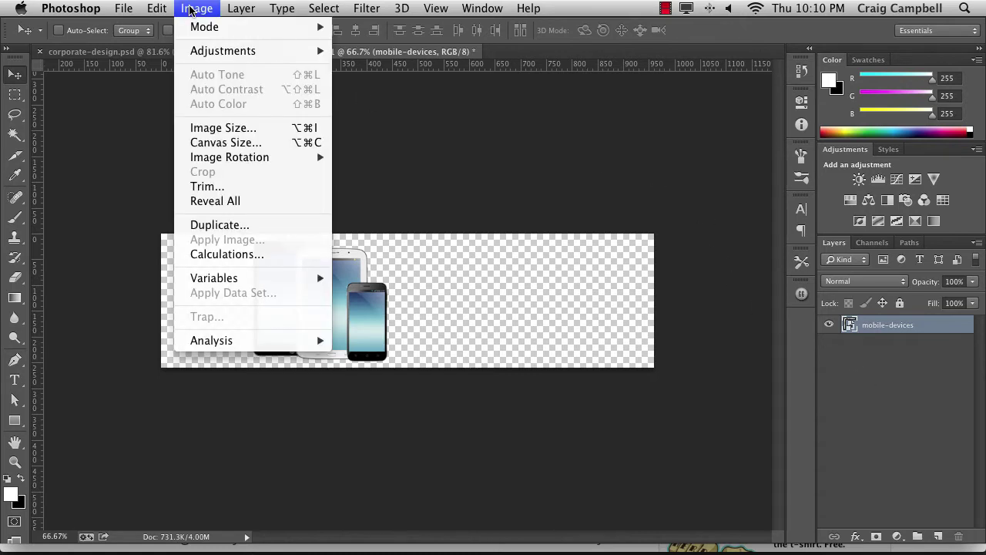
left_click(199, 188)
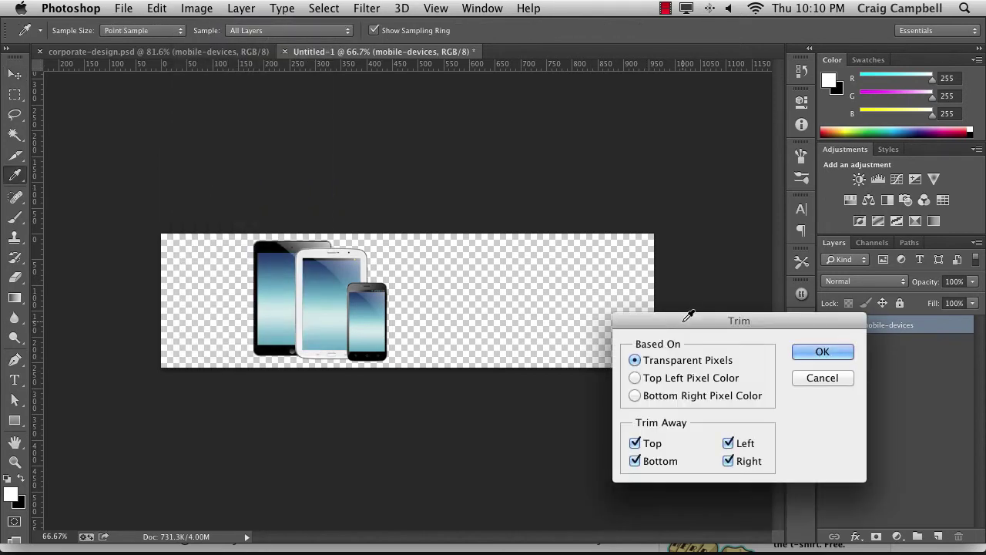
left_click_drag(689, 314, 576, 239)
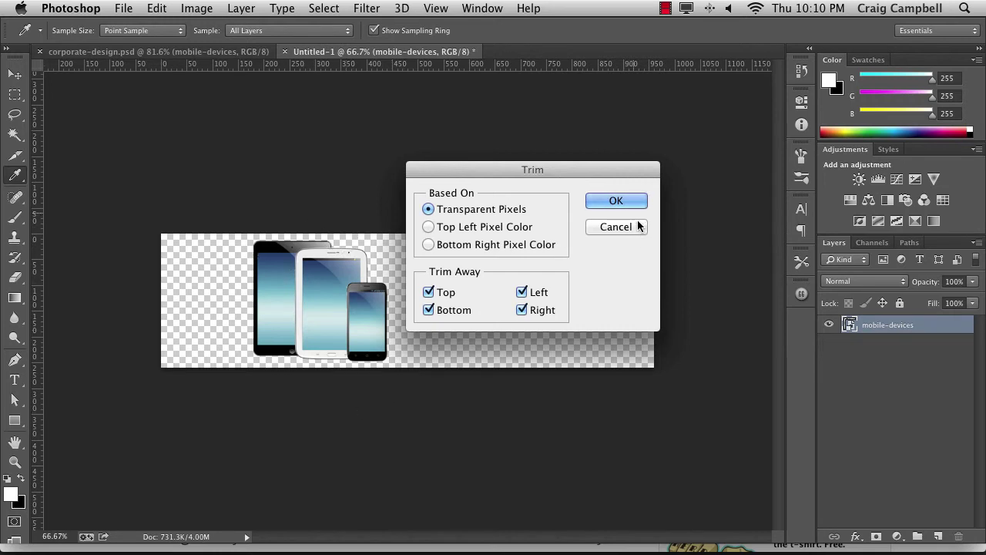
left_click(616, 201)
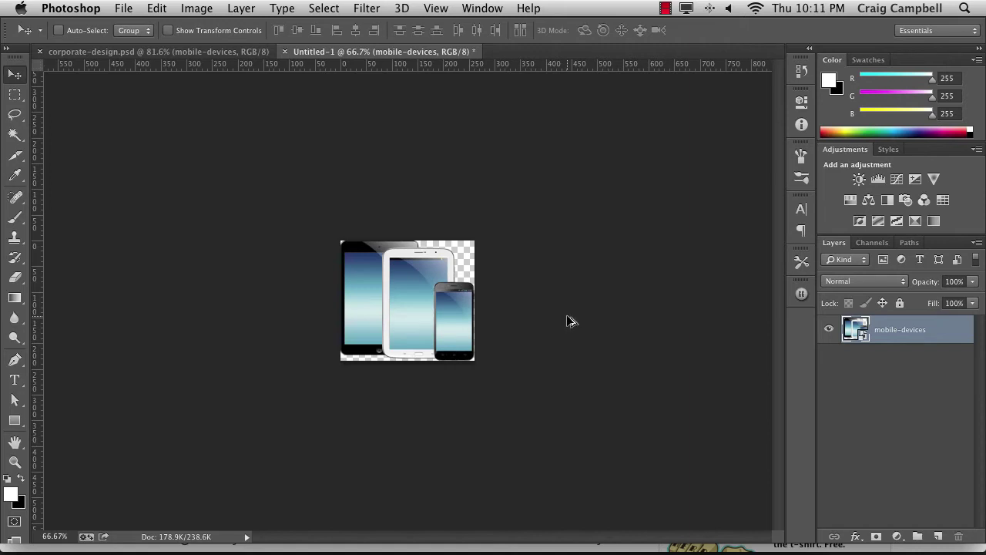
Step: Export the trimmed image with Save for Web as PNG-24 with transparency, saving it in the img folder as mobile-devices.png
key("super+alt+shift+s")
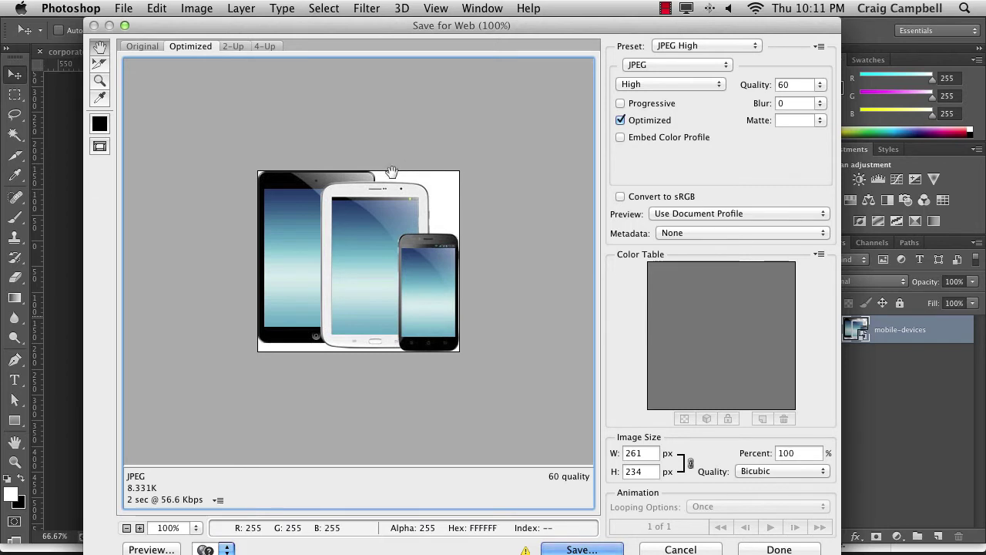
left_click(664, 47)
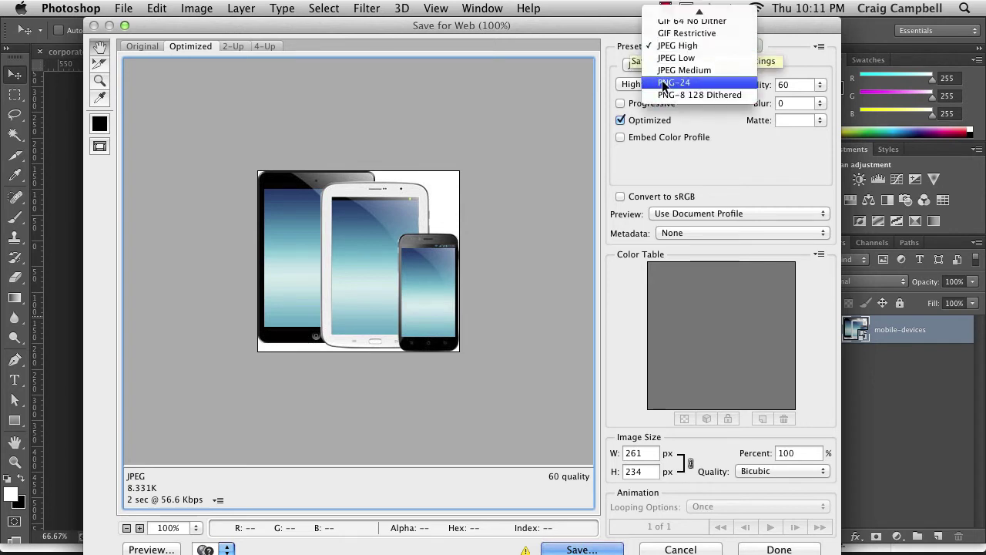
left_click(664, 84)
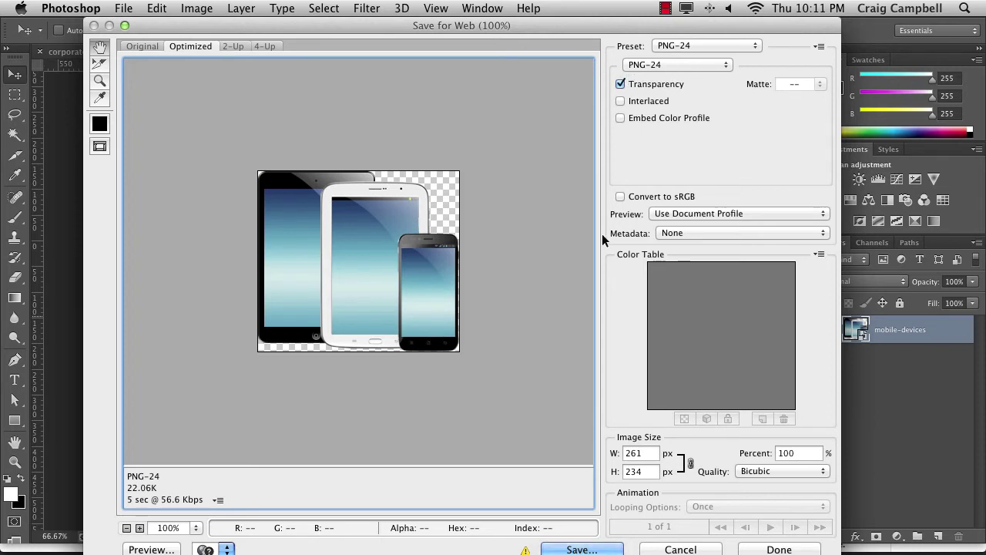
left_click(572, 549)
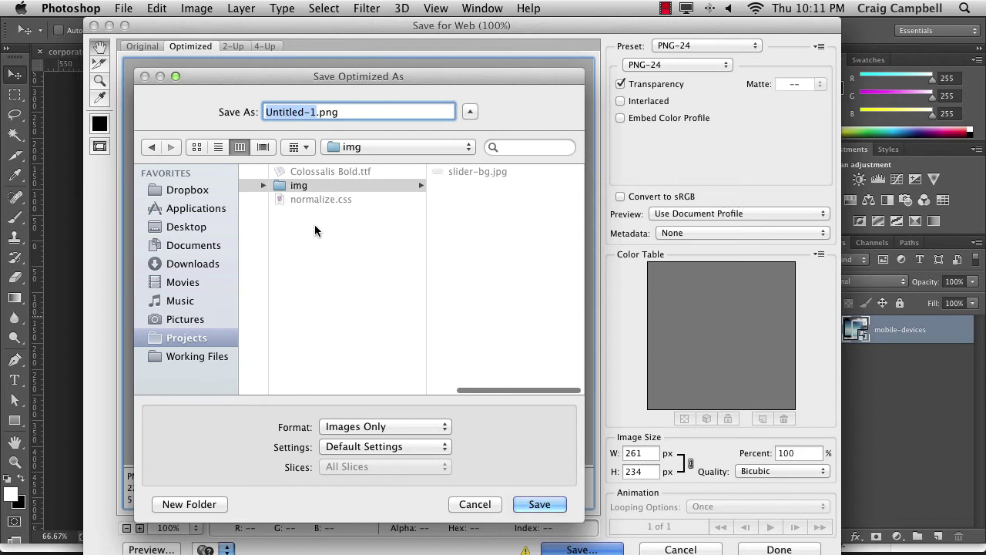
type("mobile")
type("-devices")
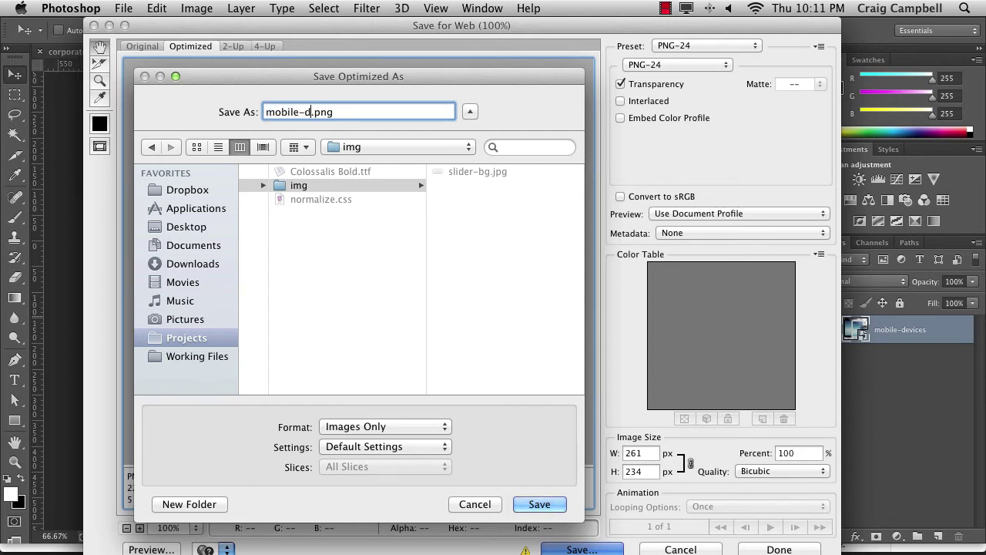
key("Return")
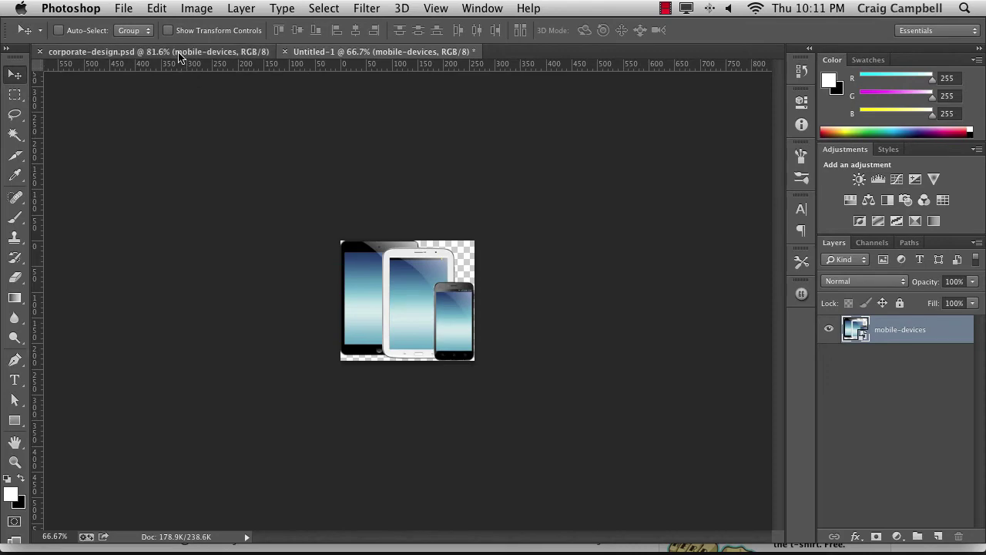
Step: Look over the Photo Stream images in the corporate-design.psd footer and close the Untitled-1 document without saving
left_click(185, 52)
scroll(389, 300, "down", 10)
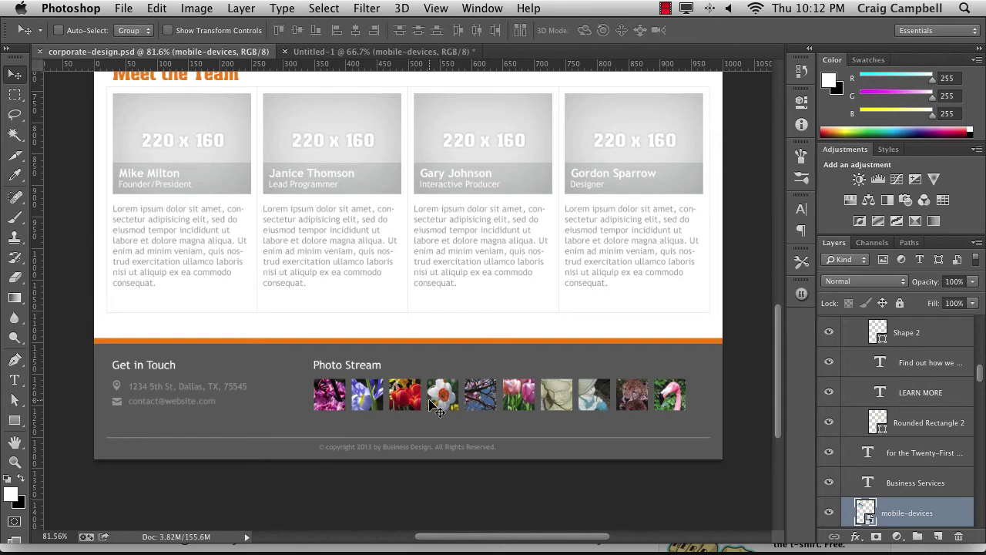
left_click(323, 52)
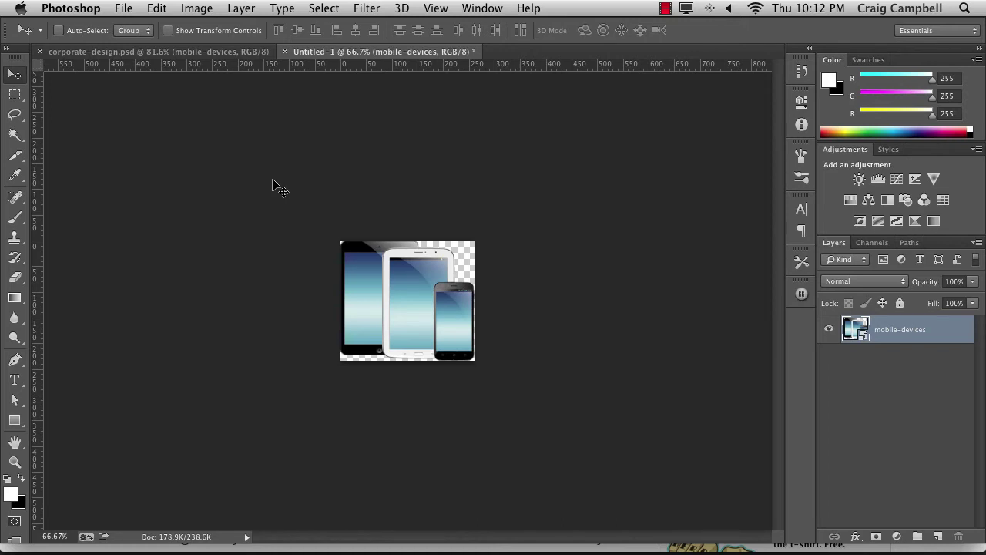
key("super+w")
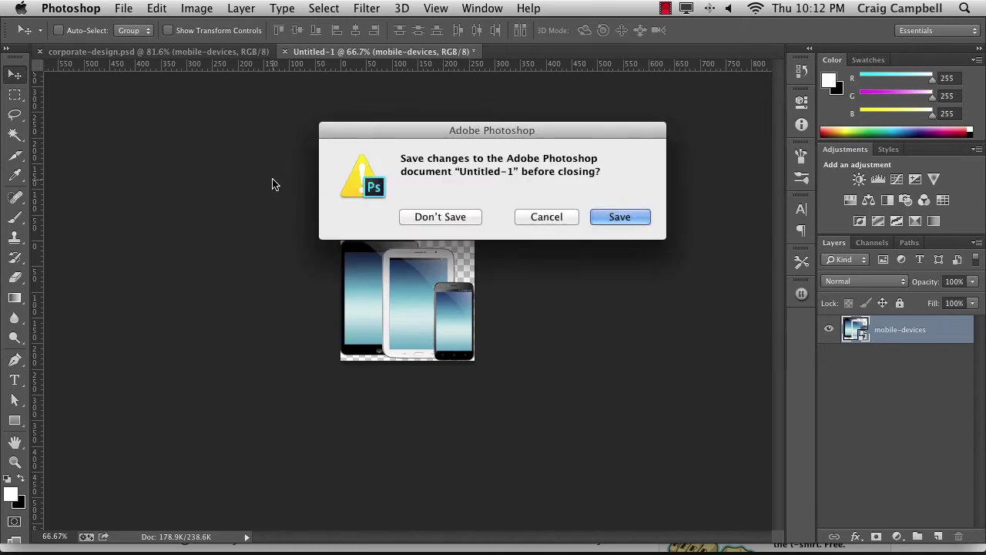
left_click(429, 217)
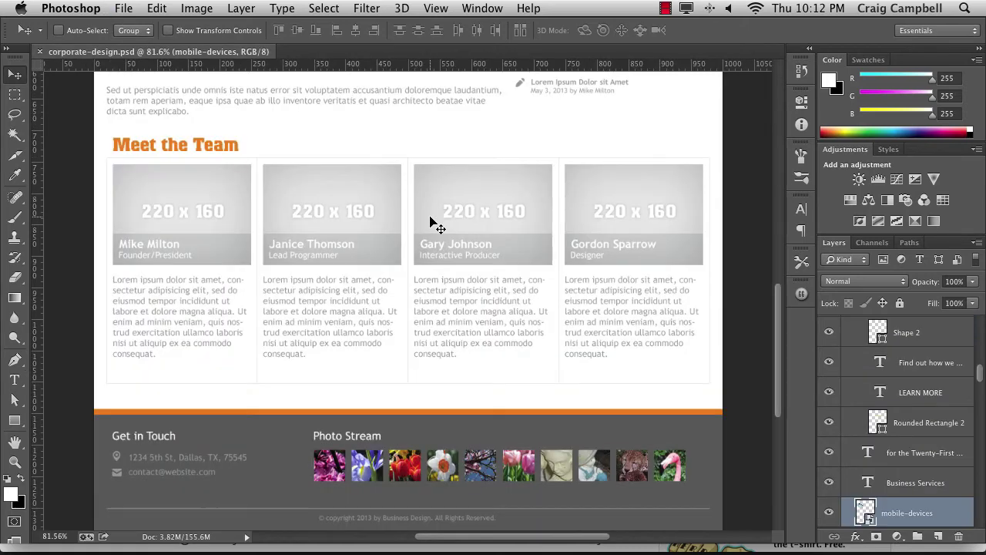
Step: Create a new document 50 pixels wide and 50 pixels high
key("super+n")
key("Tab")
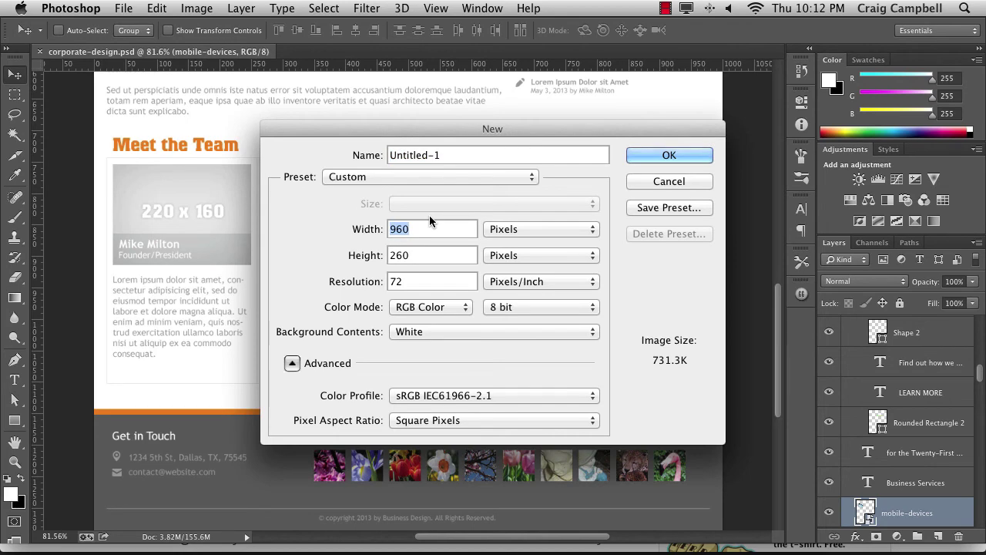
type("50")
key("Tab")
type("50")
key("Return")
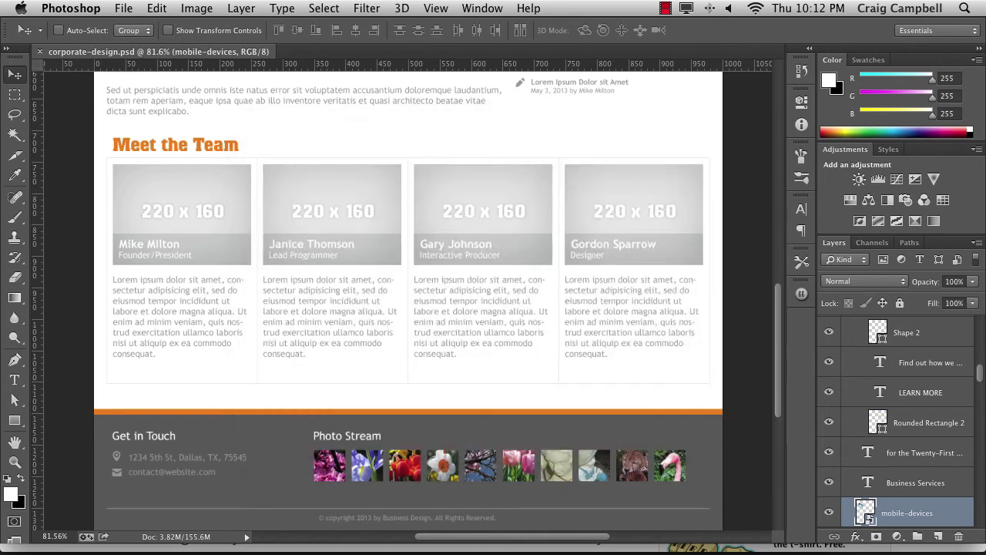
Step: Select the Photo Stream layers flickr01 through flickr10 in corporate-design.psd and align their top and left edges
left_click(161, 53)
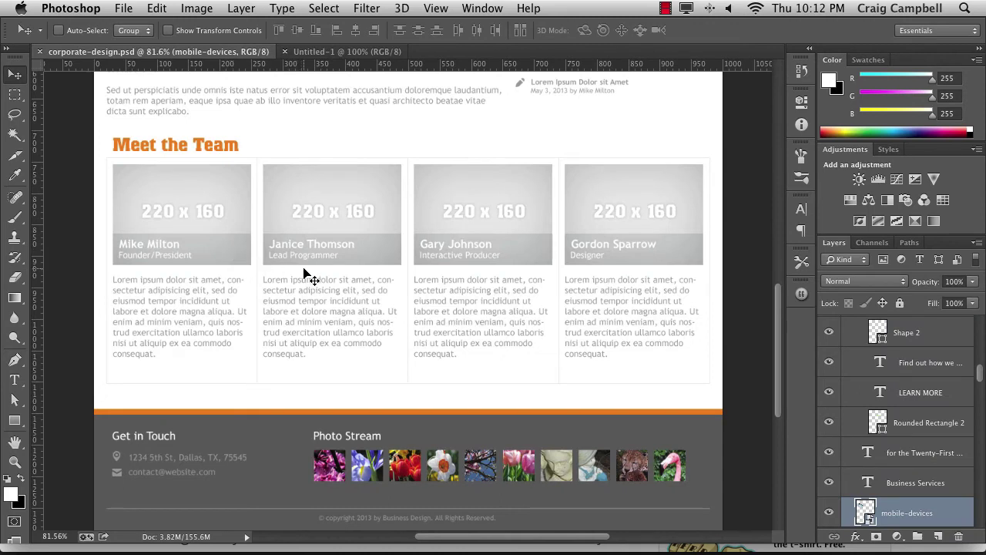
scroll(312, 277, "down", 3)
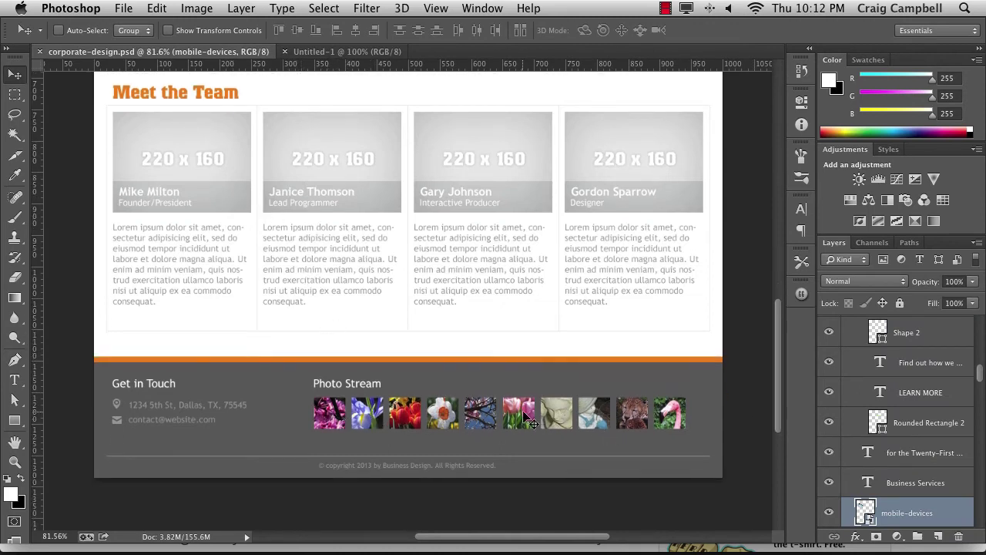
right_click(331, 414)
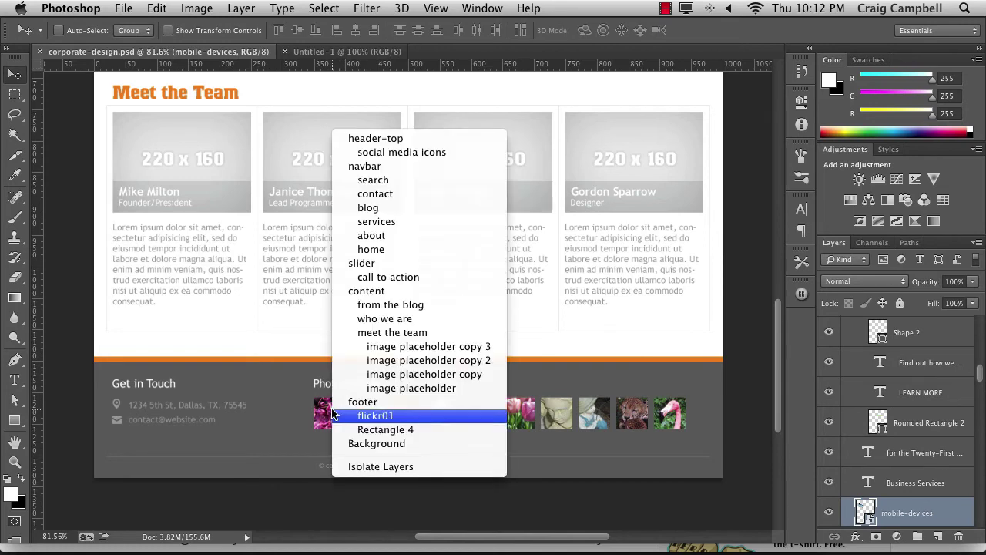
left_click(373, 416)
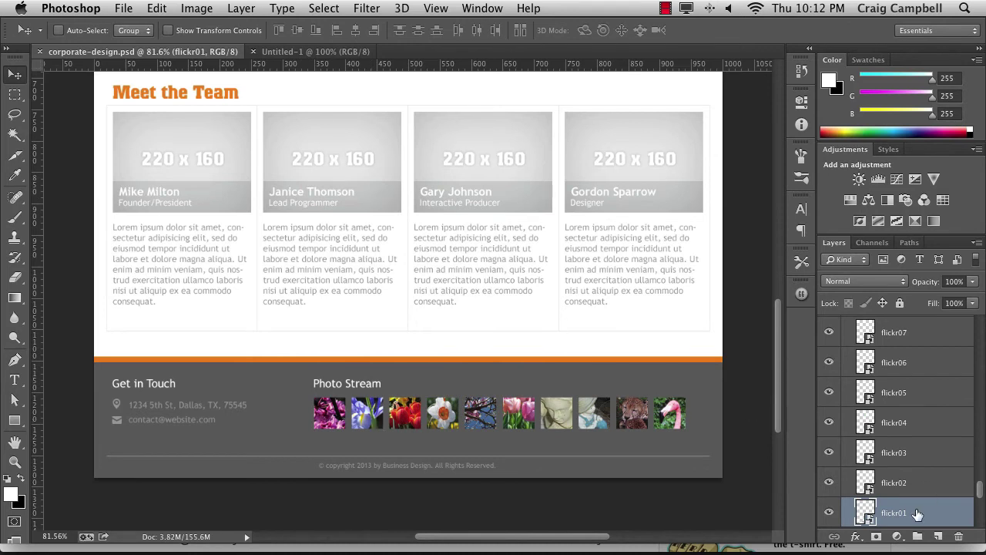
scroll(917, 508, "up", 4)
left_click(901, 356, "shift")
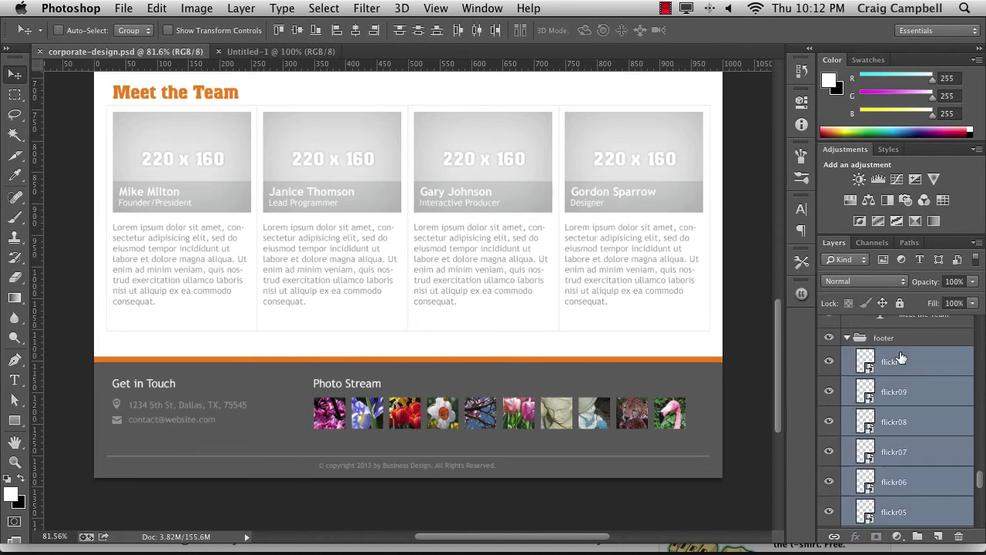
scroll(899, 389, "down", 3)
scroll(917, 513, "up", 2)
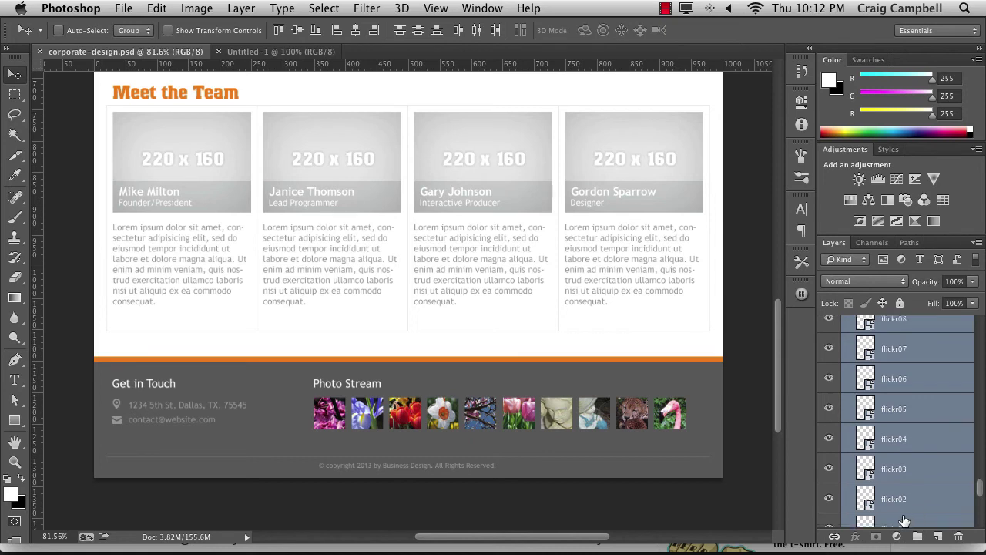
scroll(898, 431, "up", 2)
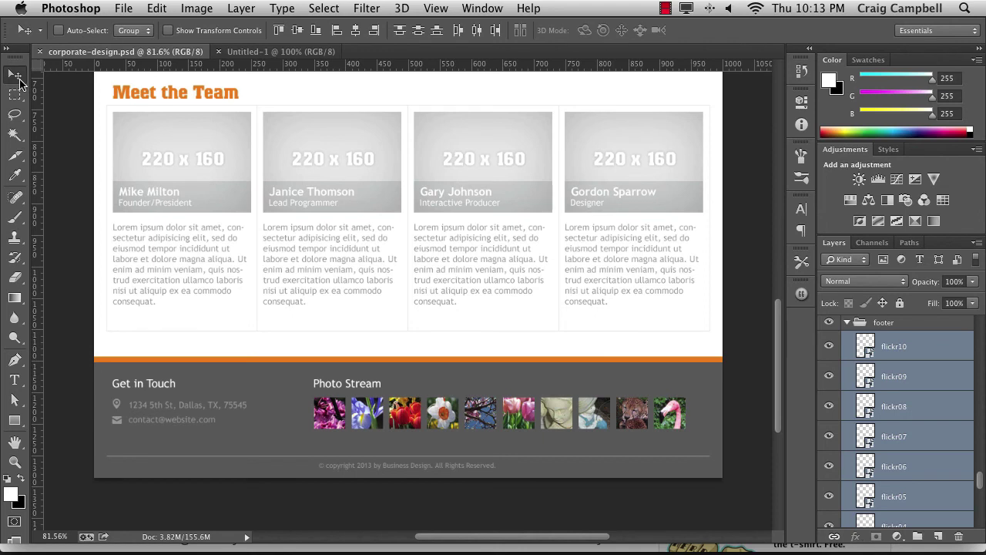
left_click(281, 34)
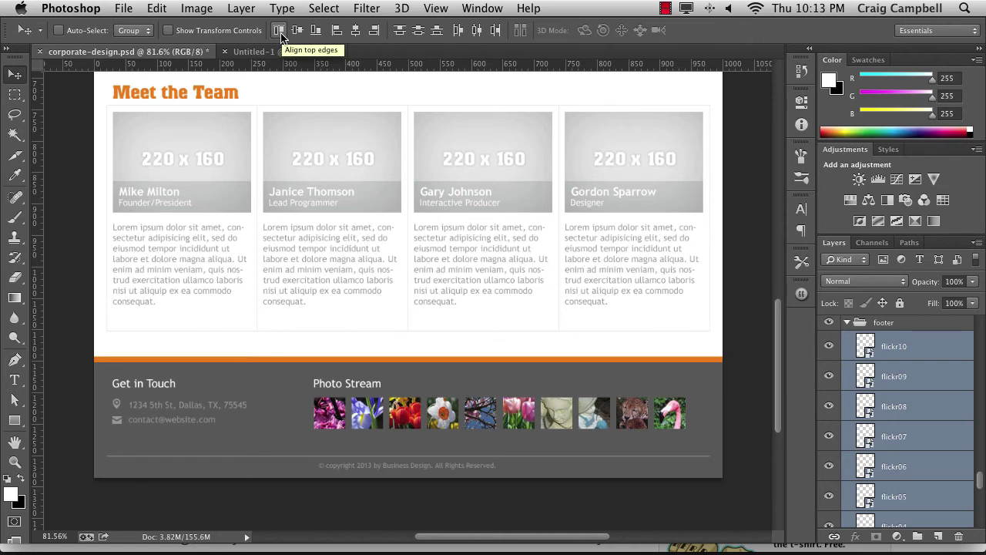
left_click(335, 35)
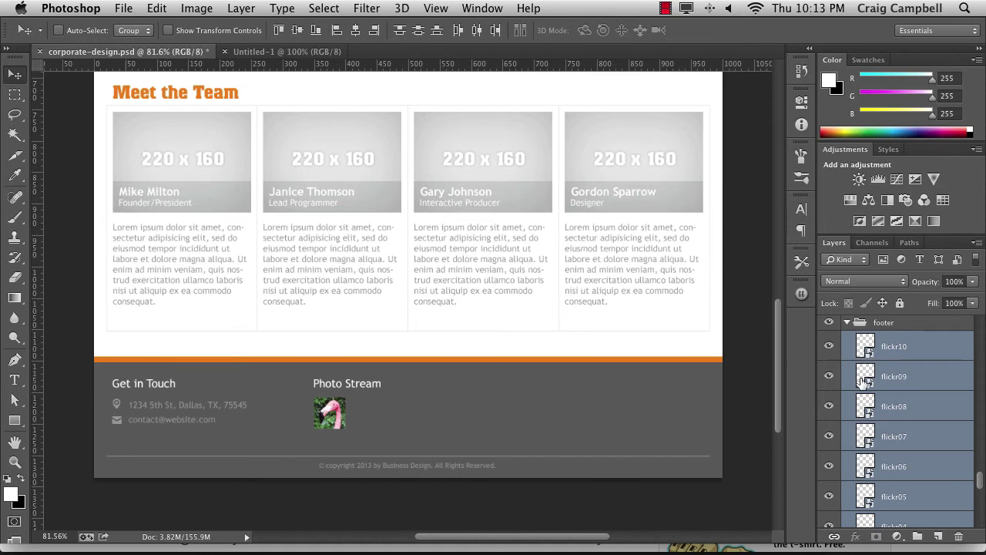
Step: Copy the ten stacked flickr layers into the new 50 x 50 document so that they fill the canvas
left_click_drag(331, 417, 267, 87)
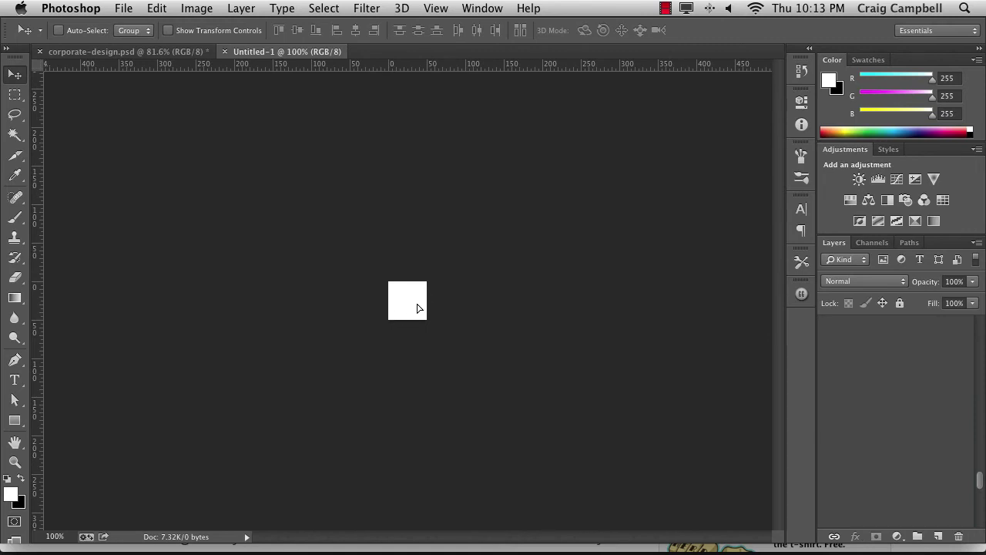
left_click_drag(417, 308, 424, 315)
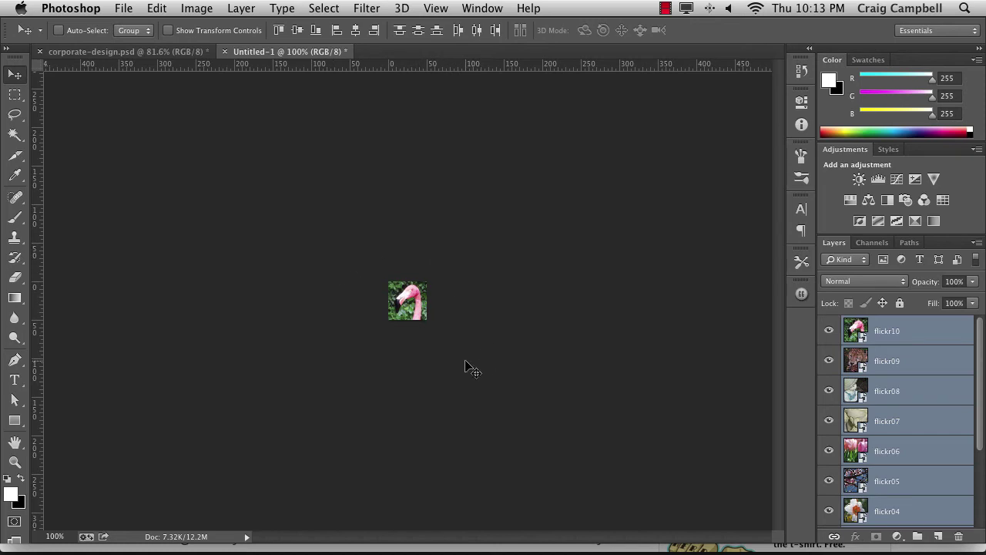
Step: Hide the layers flickr10 through flickr02, leaving only flickr01 visible above the Background
left_click(917, 384)
left_click(830, 332)
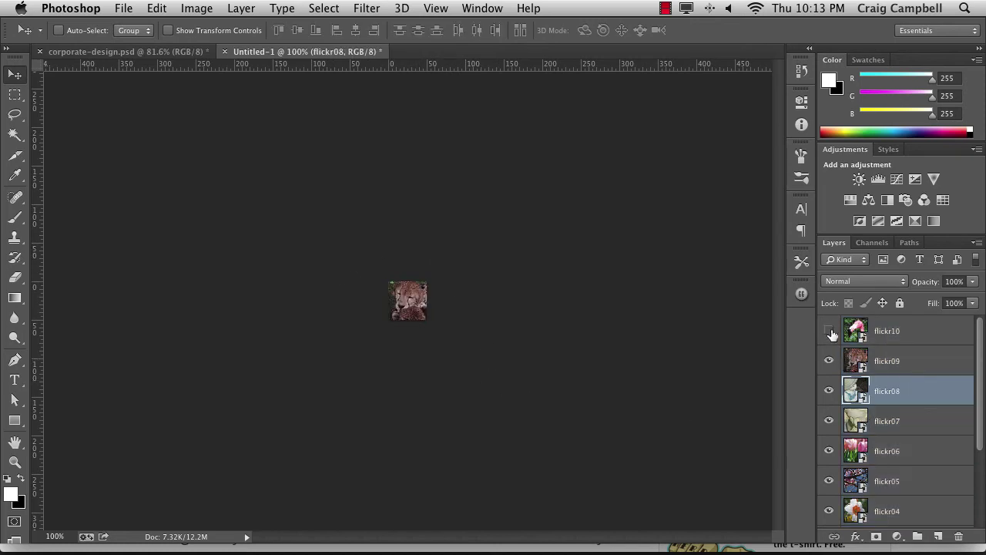
left_click(829, 361)
left_click(830, 391)
left_click(829, 421)
scroll(826, 423, "down", 2)
left_click(829, 406)
left_click(829, 436)
left_click(830, 466)
left_click(829, 497)
scroll(829, 495, "down", 2)
scroll(830, 493, "down", 2)
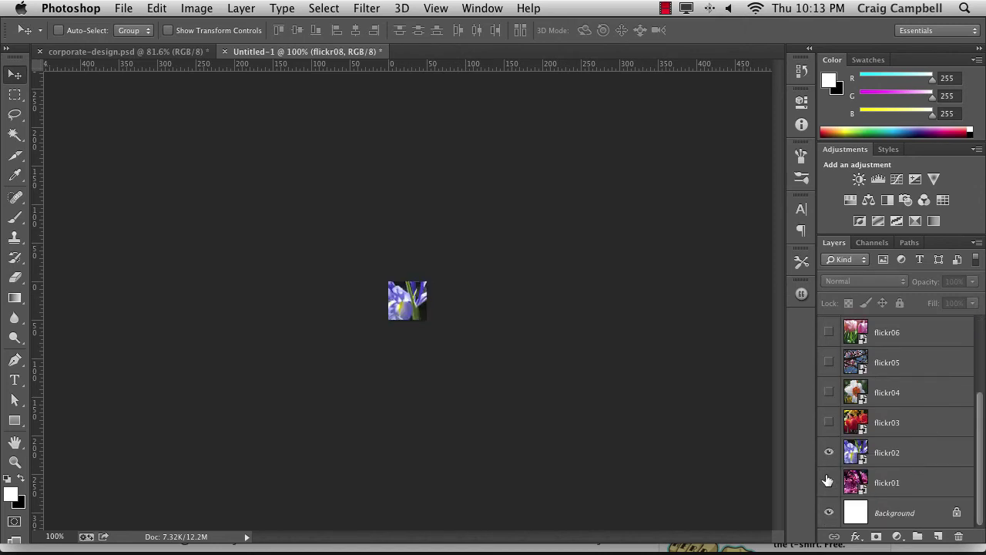
left_click(829, 452)
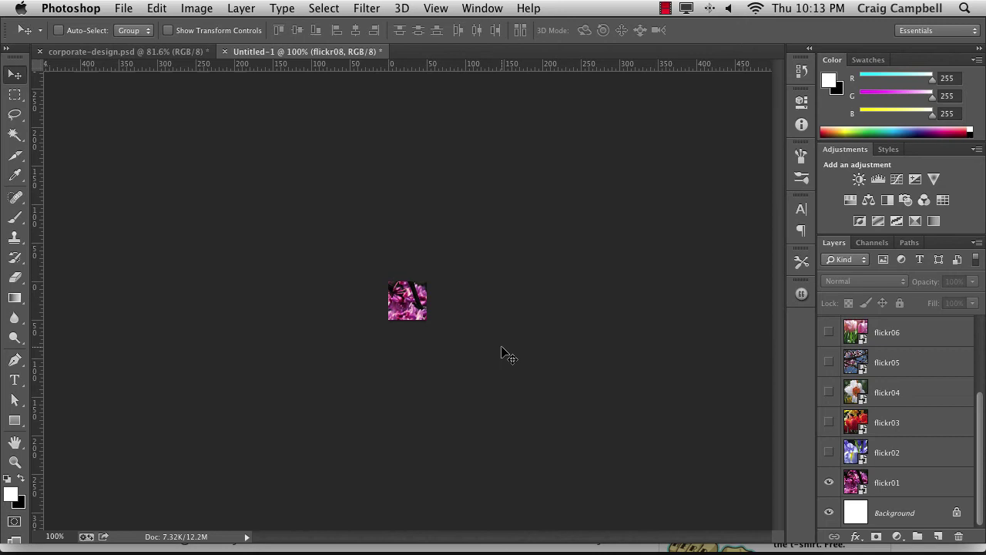
Step: Save the visible flickr01 image for the web with the JPEG High preset as th01.jpg in the img folder
key("super+alt+shift+s")
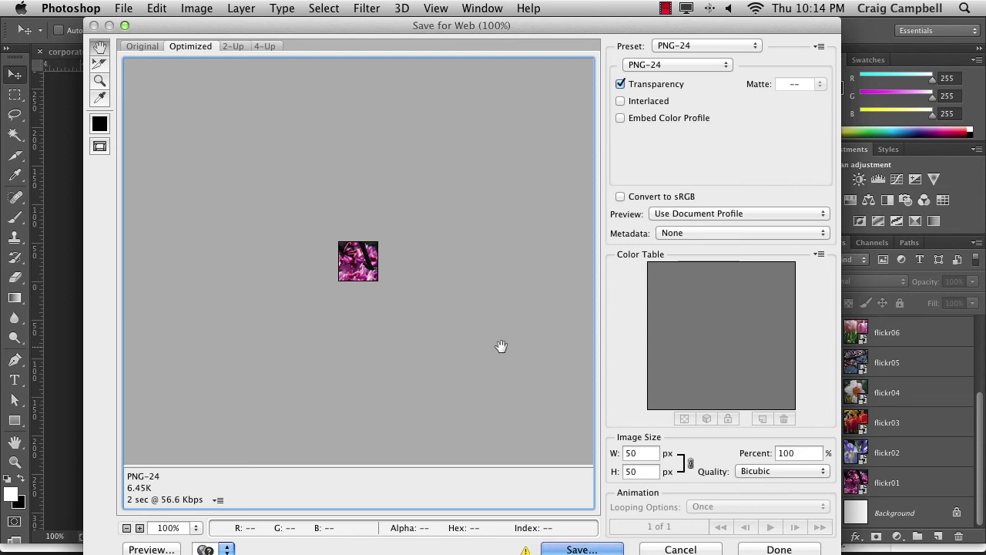
left_click(675, 46)
scroll(675, 46, "up", 5)
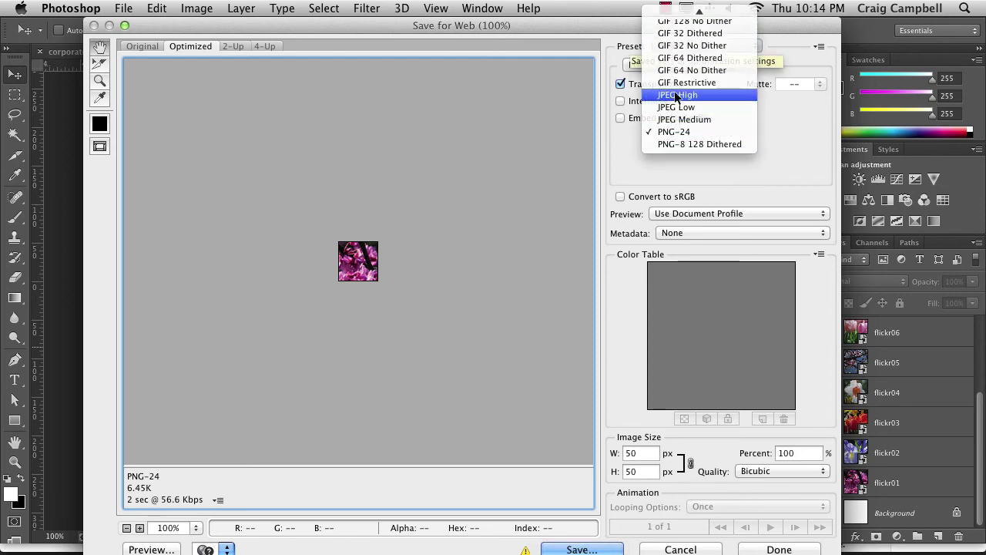
left_click(677, 96)
left_click(582, 548)
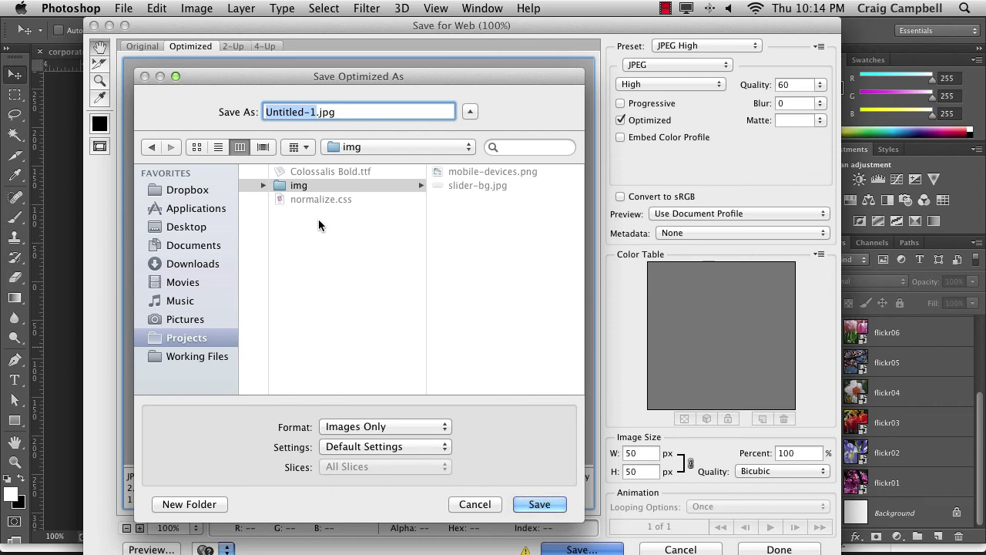
type("th01")
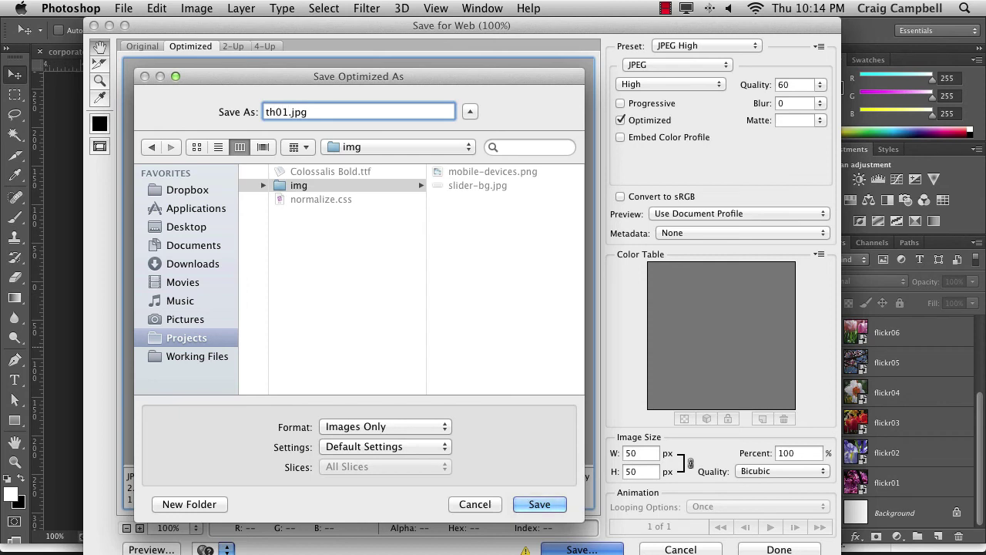
left_click(540, 504)
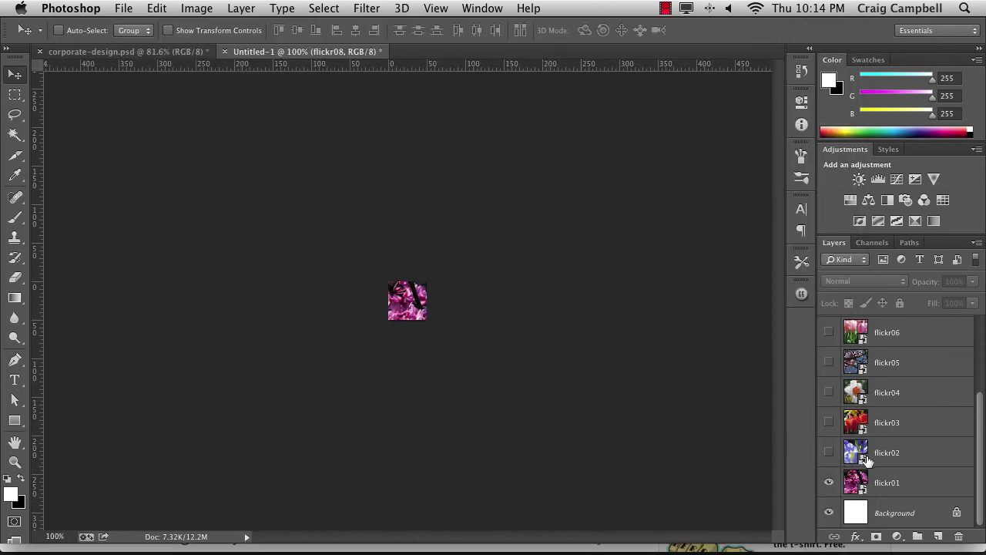
Step: Show the flickr02 layer and save the image for the web as th02.jpg in the img folder
left_click(829, 453)
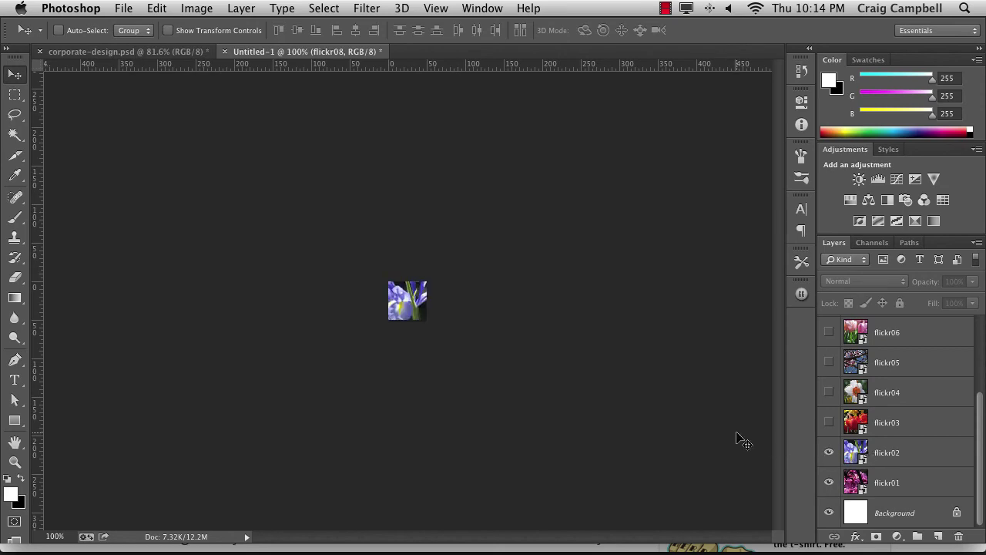
key("super+alt+shift+s")
key("Return")
type("flickr02")
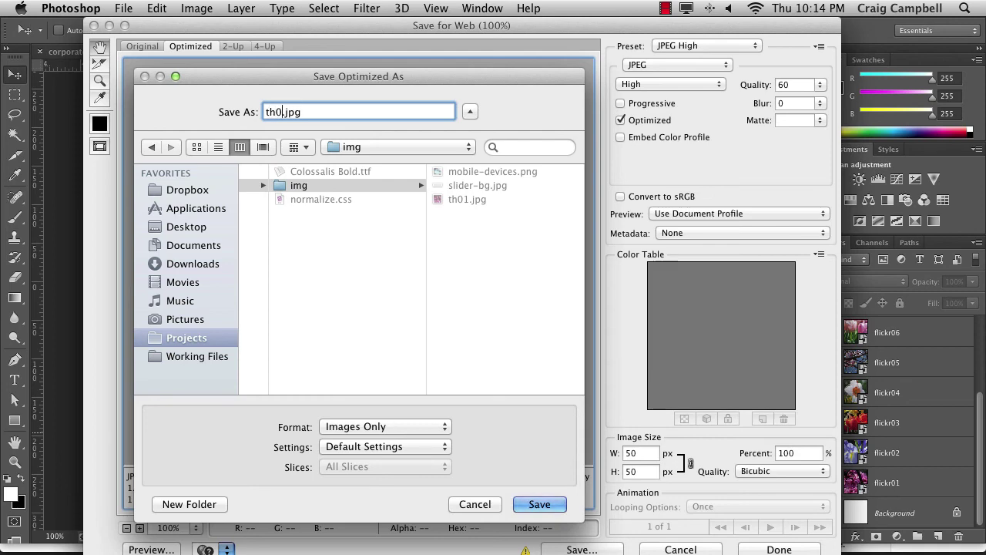
key("Return")
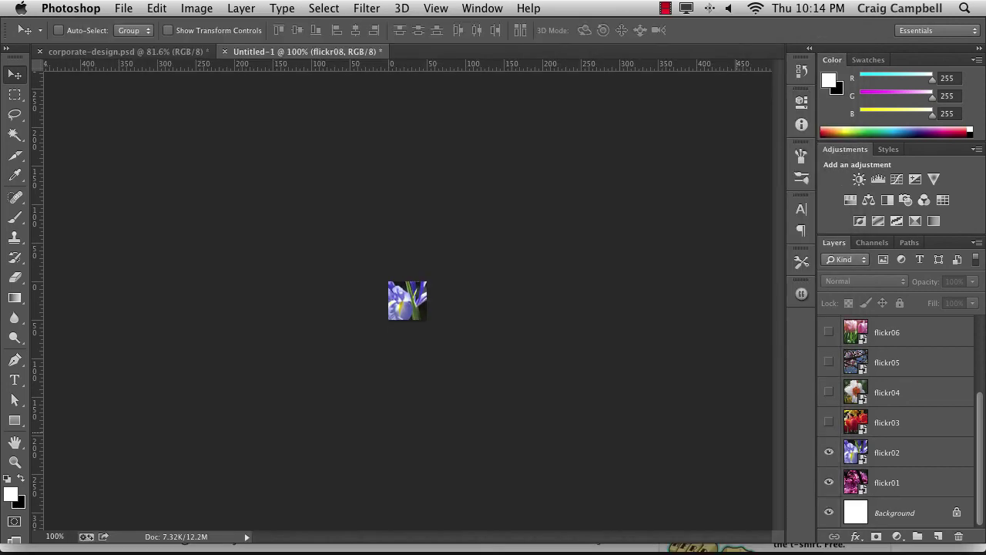
Step: Show the flickr03 layer and save the image for the web as th03.jpg in the img folder
left_click(829, 423)
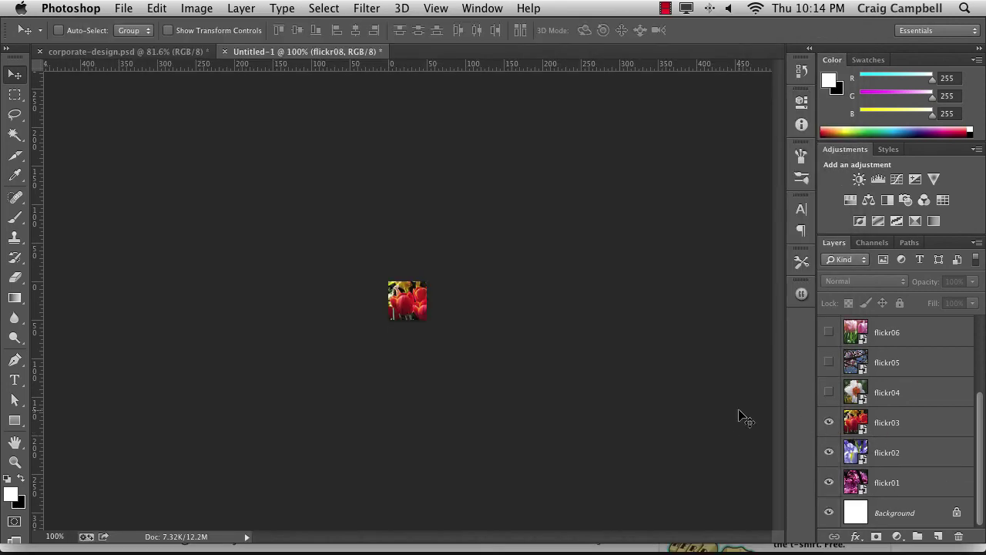
key("super+alt+shift+s")
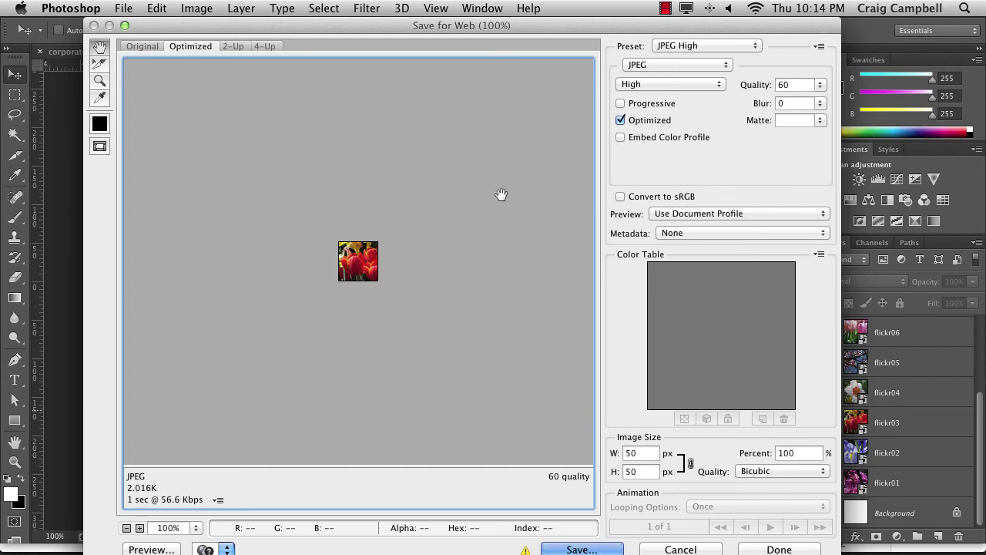
key("Return")
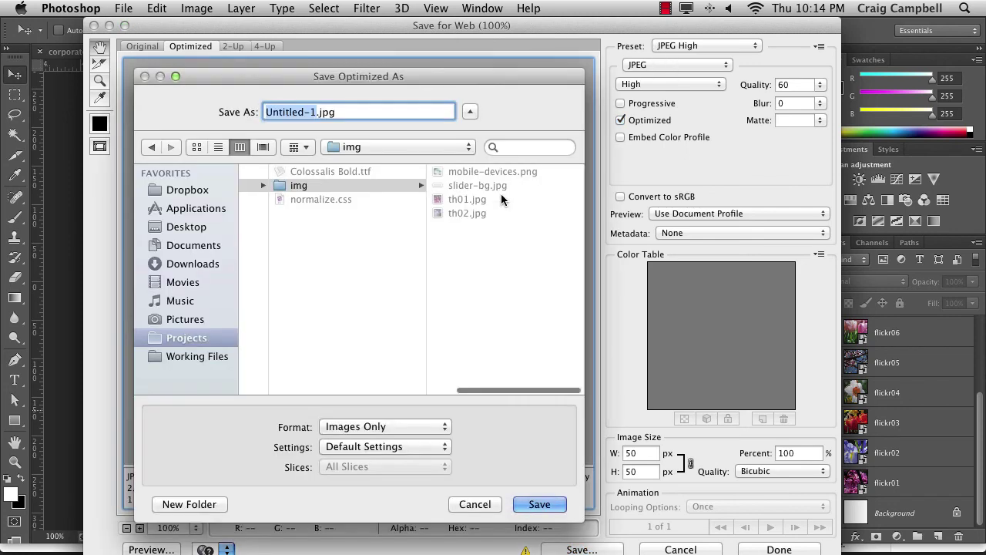
type("th")
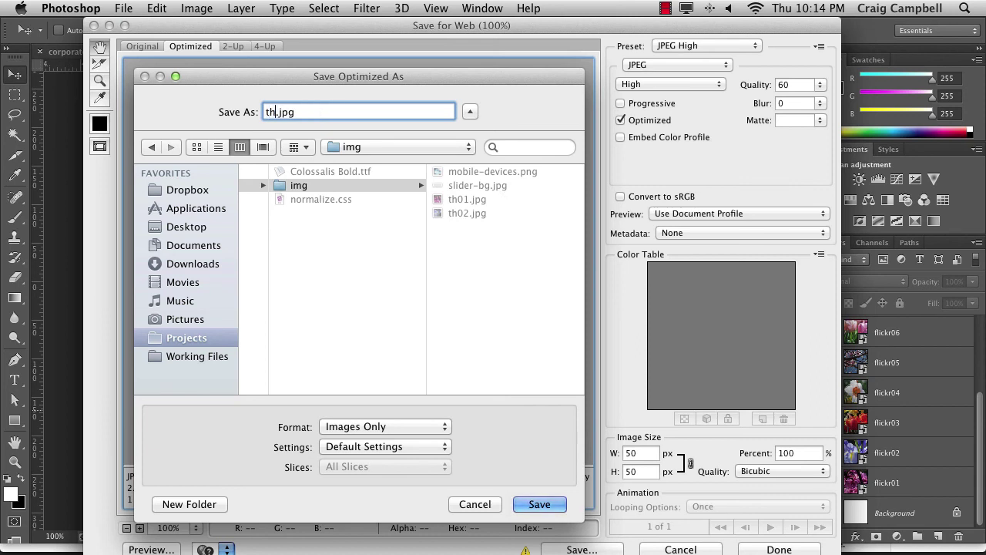
type("03")
key("Return")
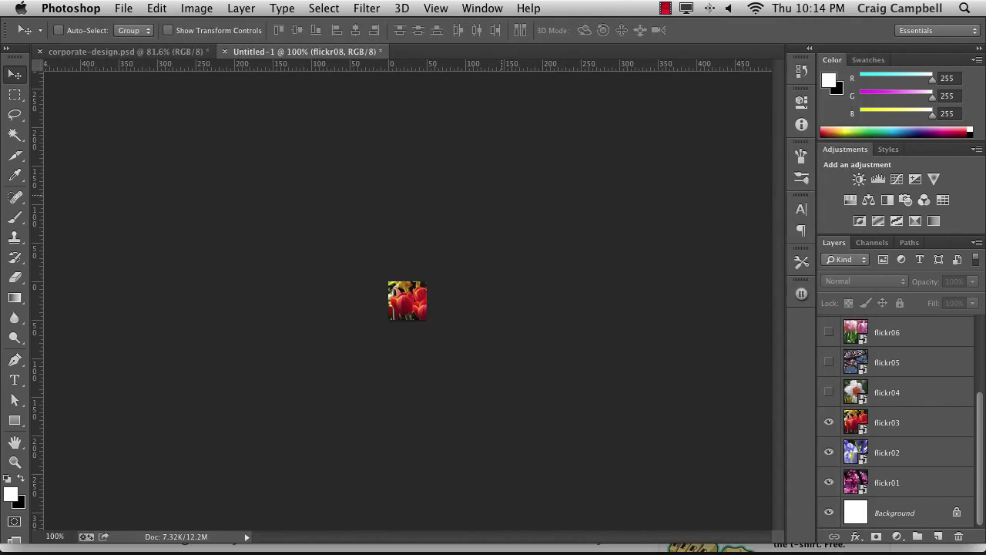
Step: Show the flickr04 layer and save the image for the web as th04.jpg in the img folder
left_click(829, 393)
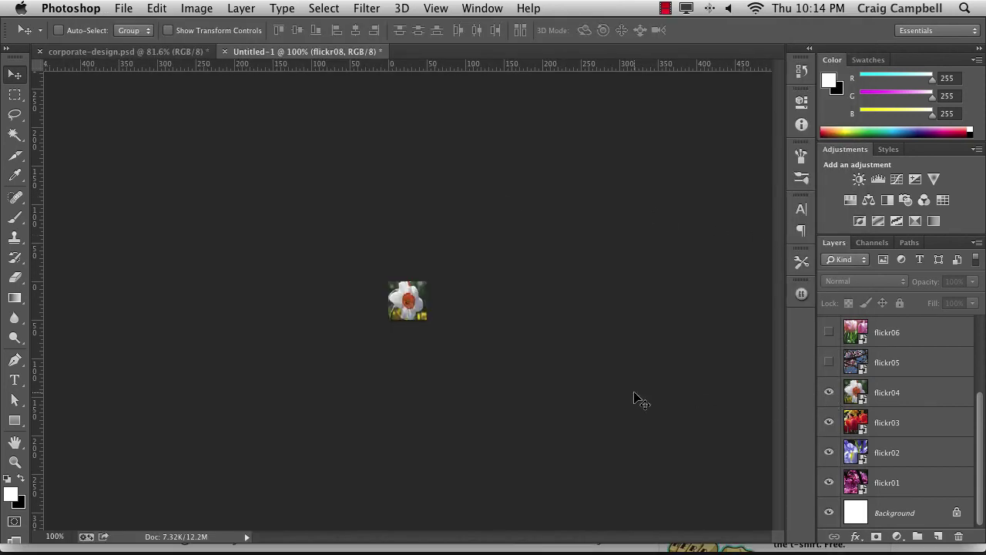
key("super+alt+shift+s")
key("Return")
type("th04")
key("Return")
Step: Show the flickr05 layer and save the image for the web as th05.jpg in the img folder
left_click(830, 363)
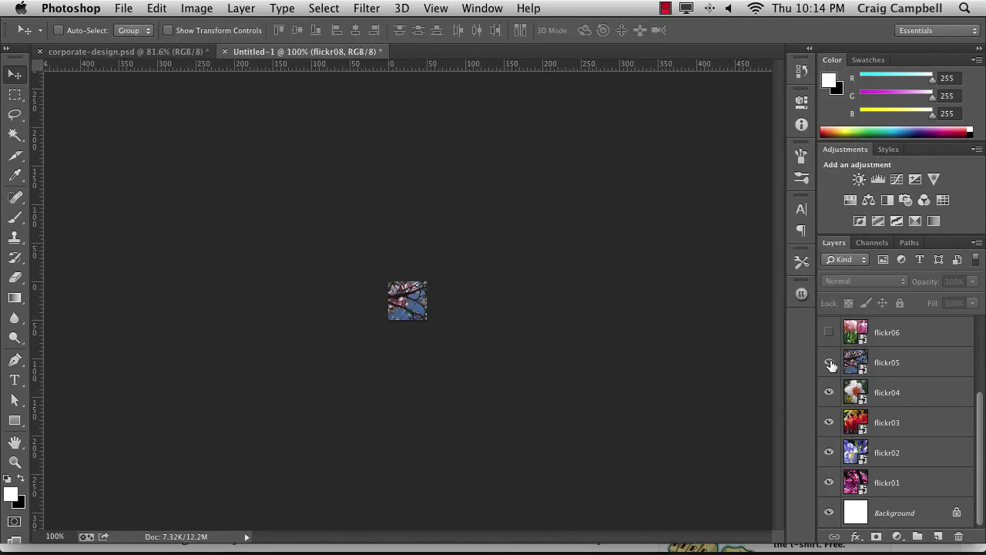
key("super+alt+shift+s")
key("Return")
type("th0")
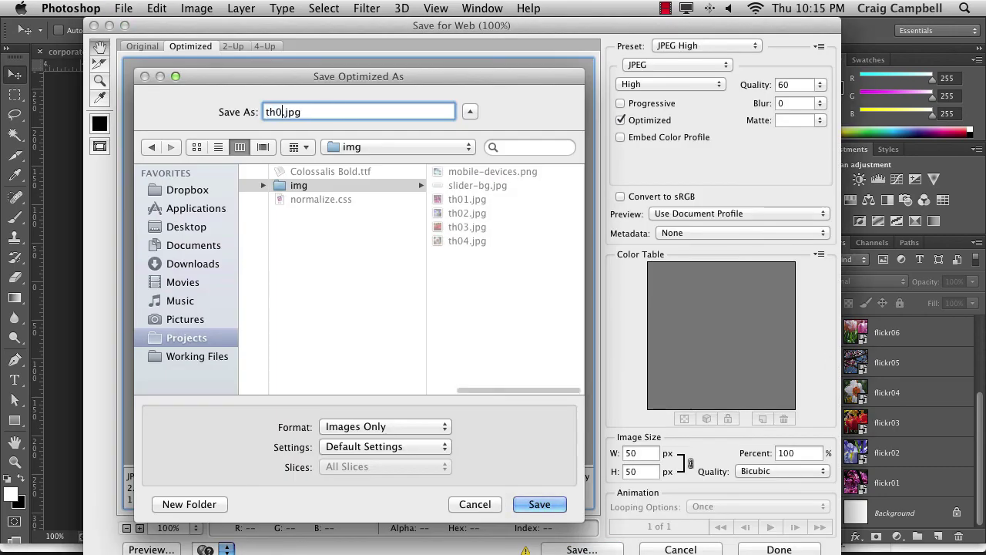
type("5")
key("Return")
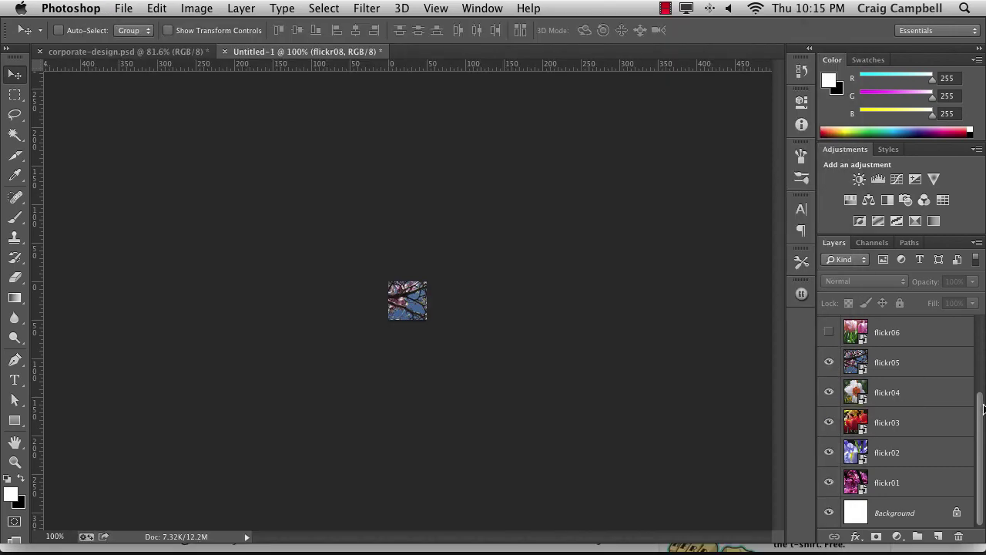
Step: Show the flickr06 layer and save the image for the web as th06.jpg in the img folder
left_click_drag(981, 409, 974, 349)
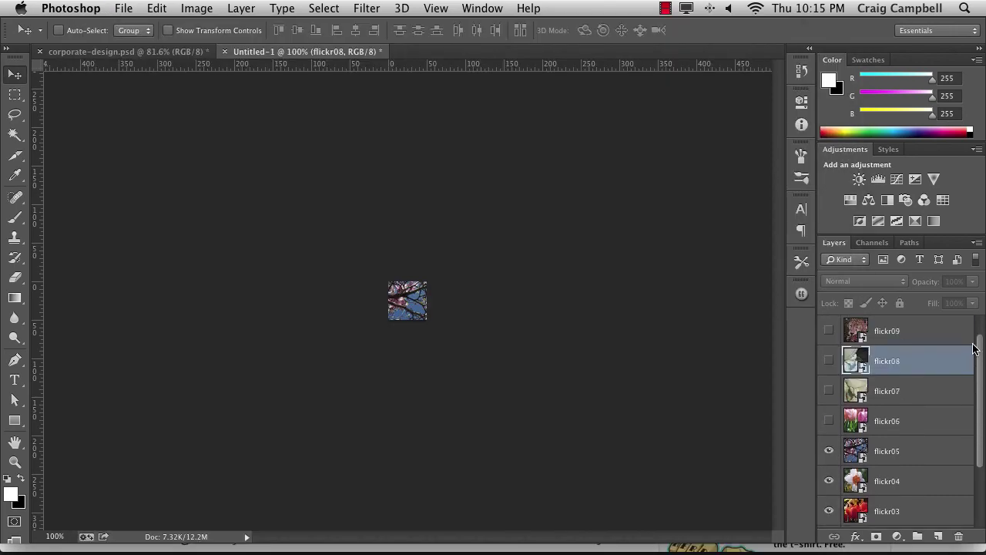
left_click(830, 422)
key("super+alt+shift+s")
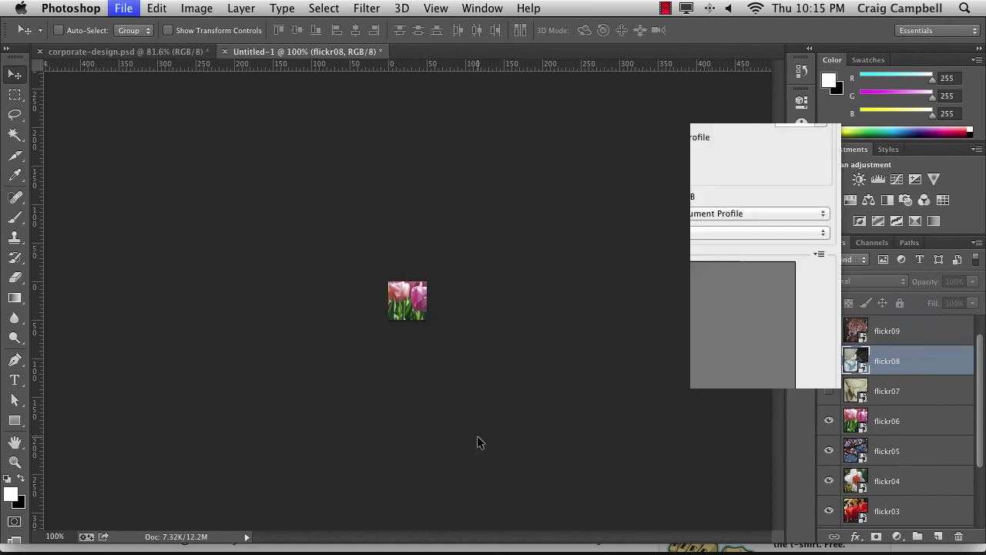
key("Return")
type("th06")
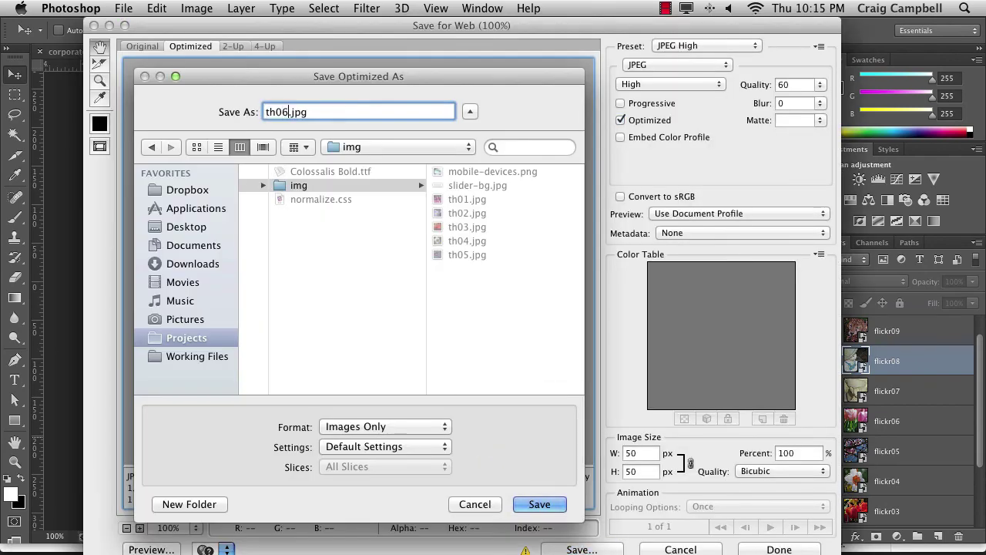
key("Return")
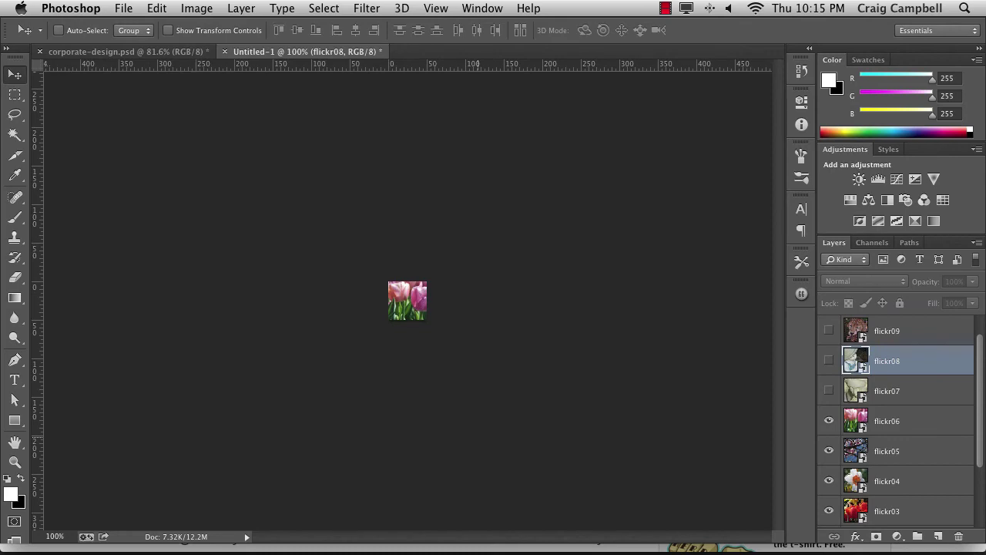
Step: Show the flickr07 layer and save the image for the web as th07.jpg in the img folder
left_click(830, 390)
key("super+alt+shift+s")
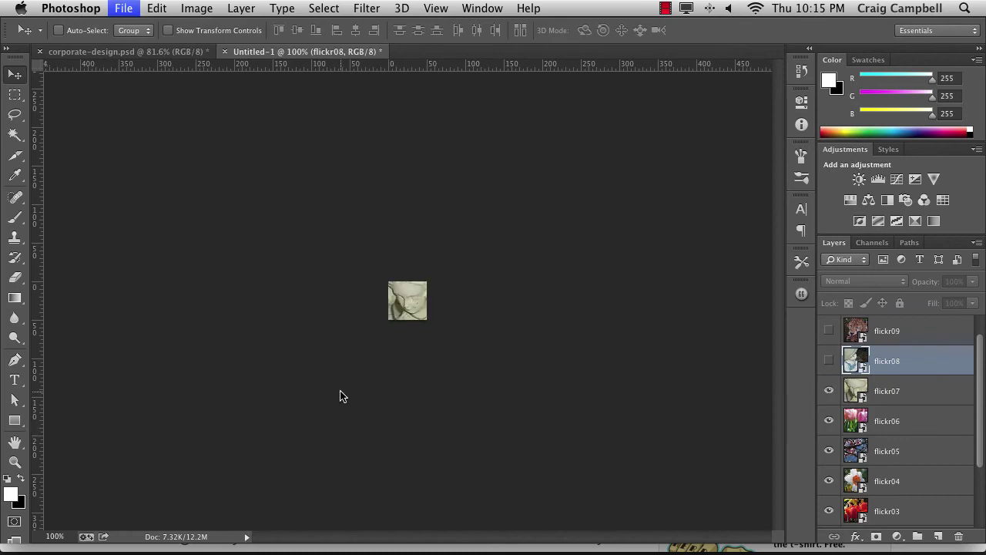
key("Return")
type("th07")
key("Return")
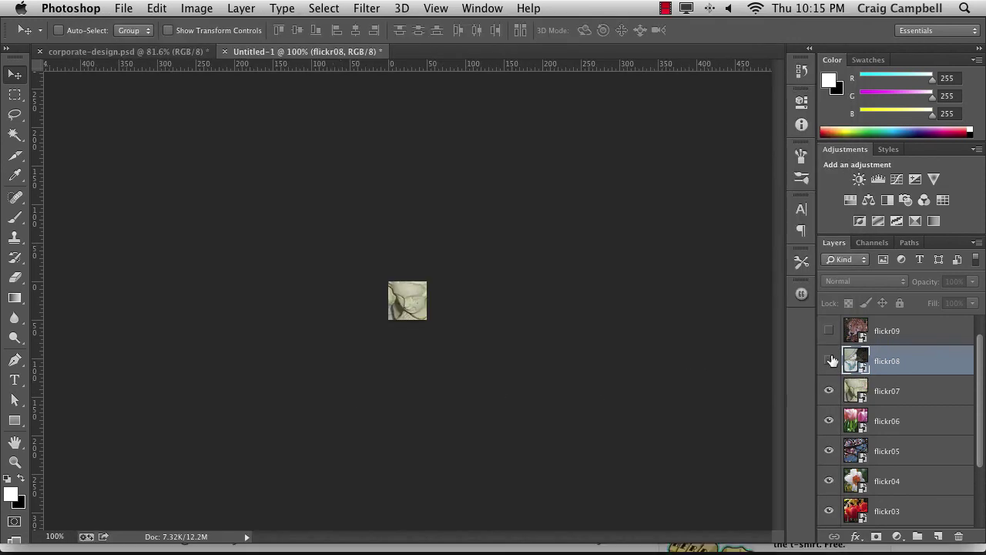
Step: Show the flickr08 layer and save the image for the web as th08.jpg in the img folder
left_click(829, 361)
scroll(829, 361, "up", 1)
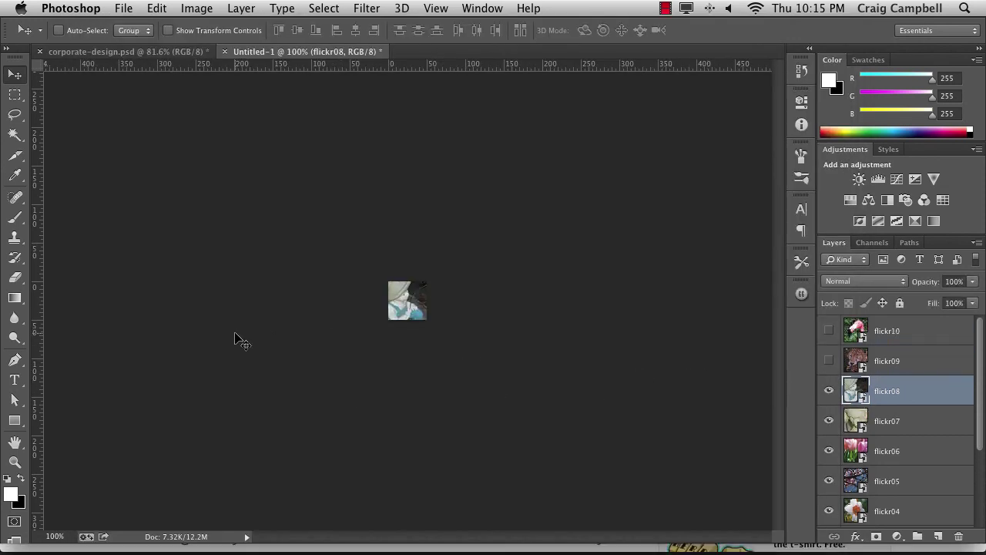
key("super+alt+shift+s")
key("Return")
type("th08")
key("Return")
Step: Show the flickr09 layer and save the image for the web as th09.jpg in the img folder
left_click(830, 361)
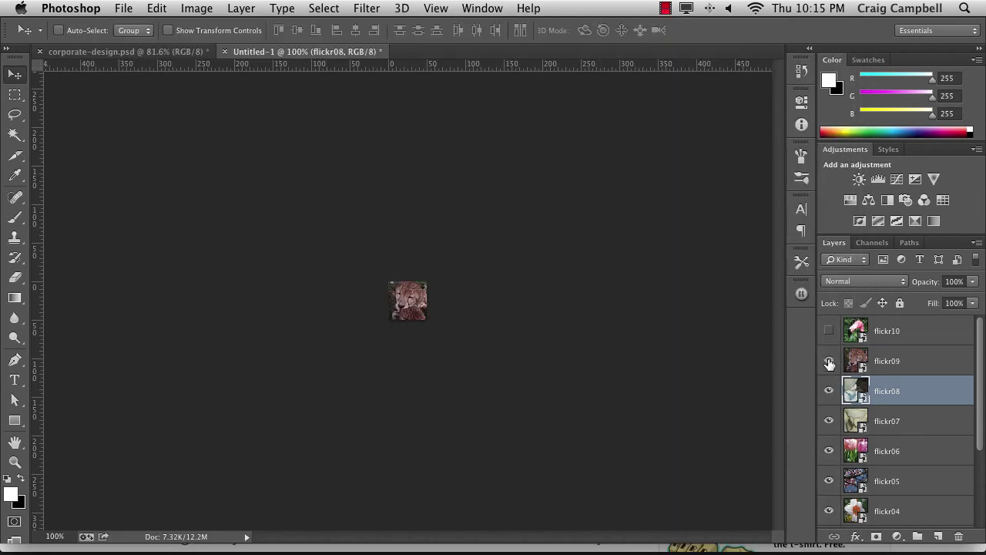
key("super+alt+shift+s")
key("Return")
type("th09")
key("Return")
Step: Show the flickr10 layer and save the image for the web as th10.jpg in the img folder
left_click(827, 333)
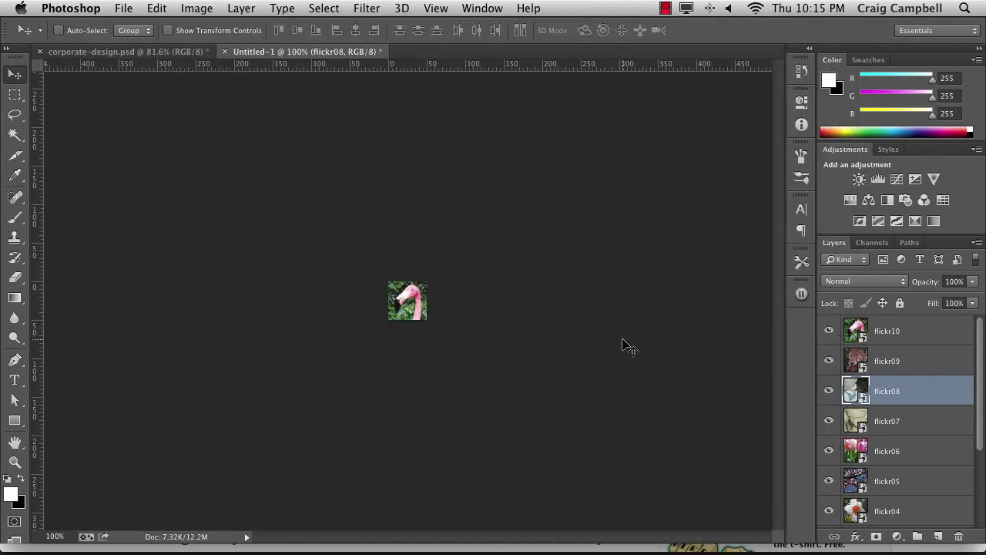
key("super+alt+shift+s")
key("Return")
type("th")
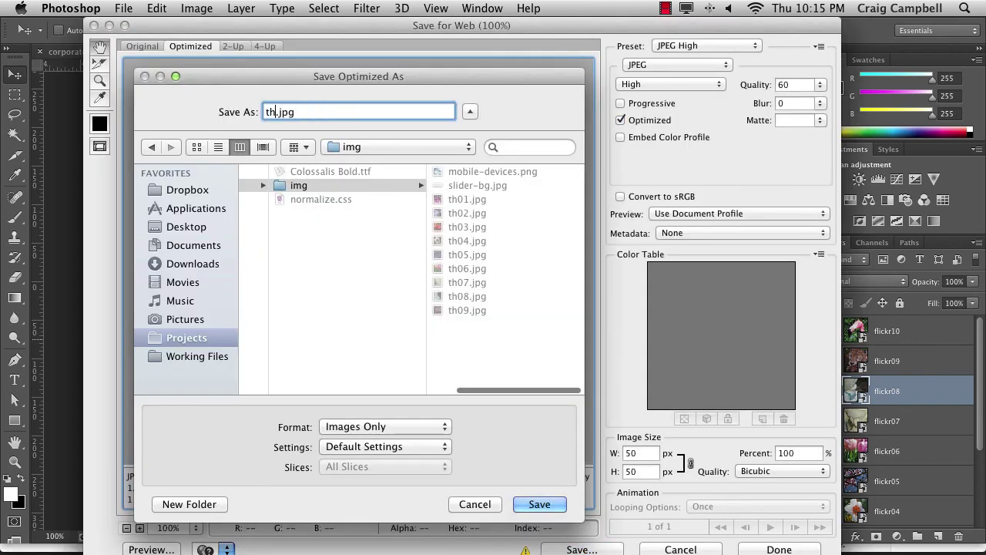
type("10")
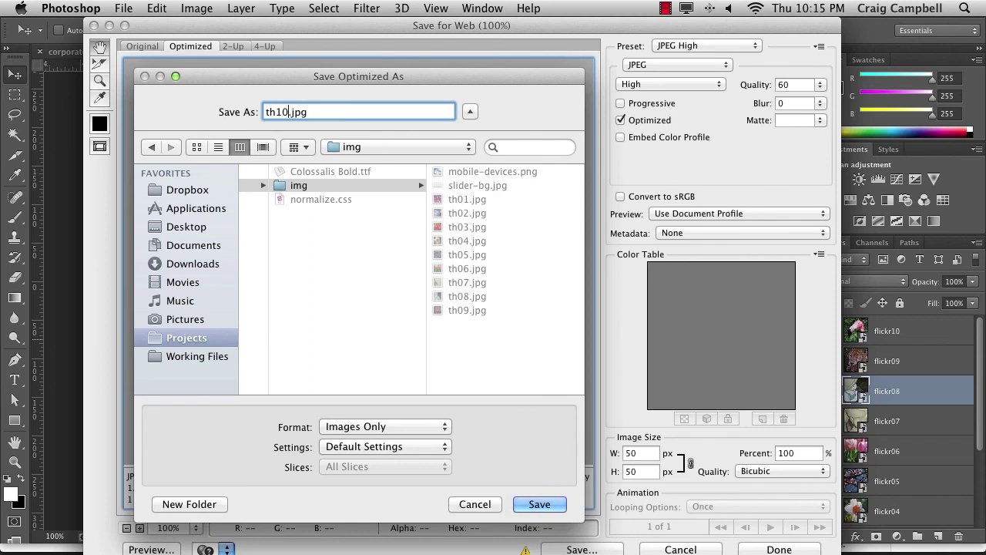
key("Return")
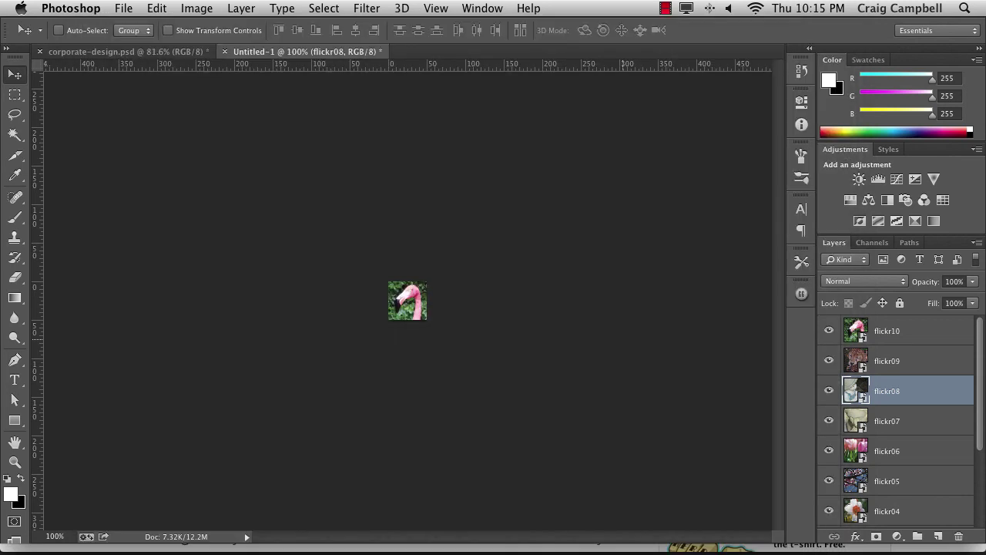